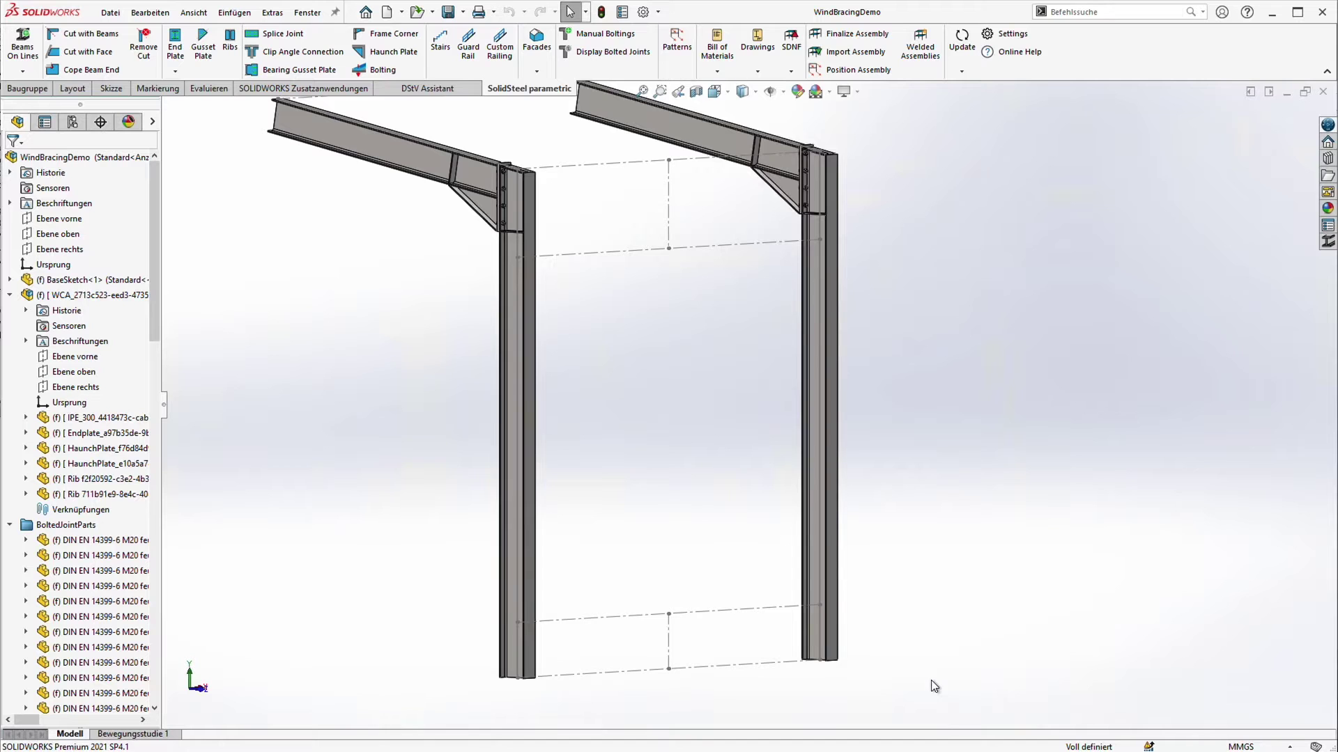
- Orbit the two-portal-frame model to a new viewing angle
mouse_move(931, 681)
middle_down()
mouse_move(932, 449)
mouse_move(916, 449)
middle_up()
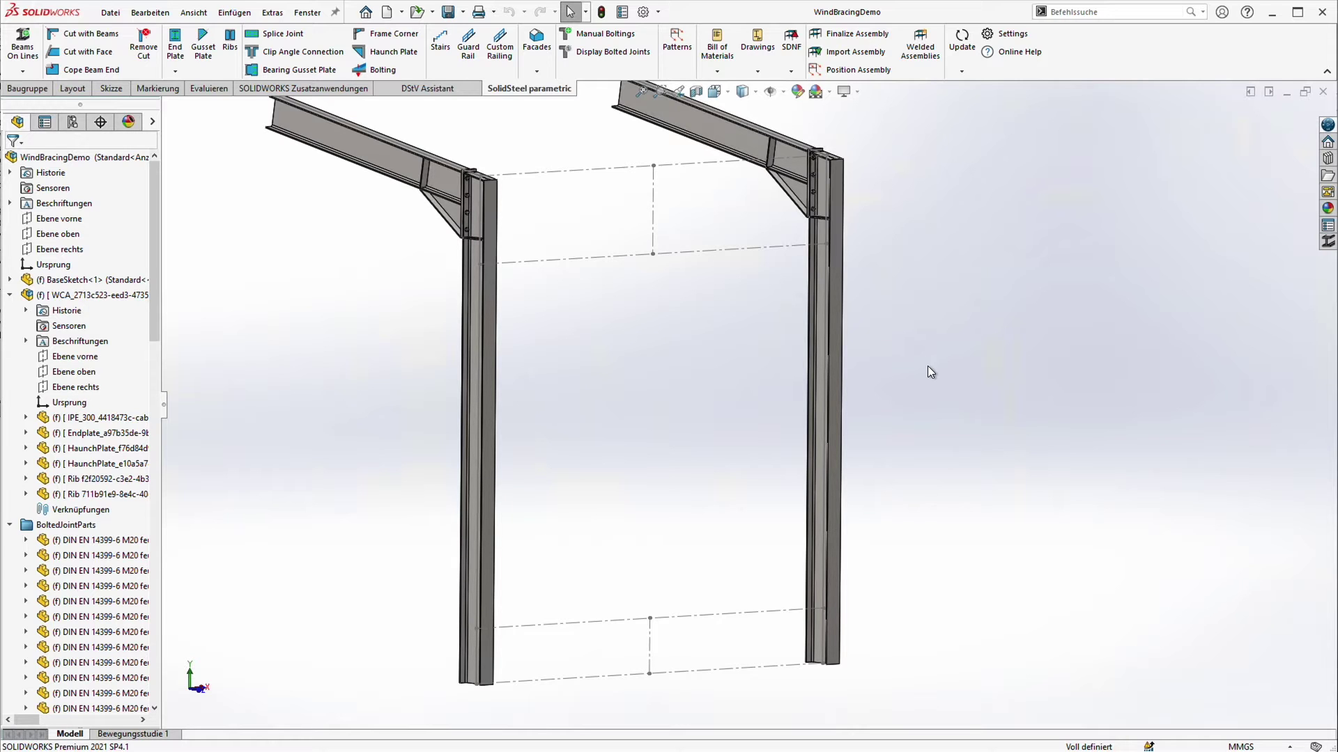
- Import the X wind bracing assembly with turnbuckles from file into the WindBracingDemo frame
click(855, 51)
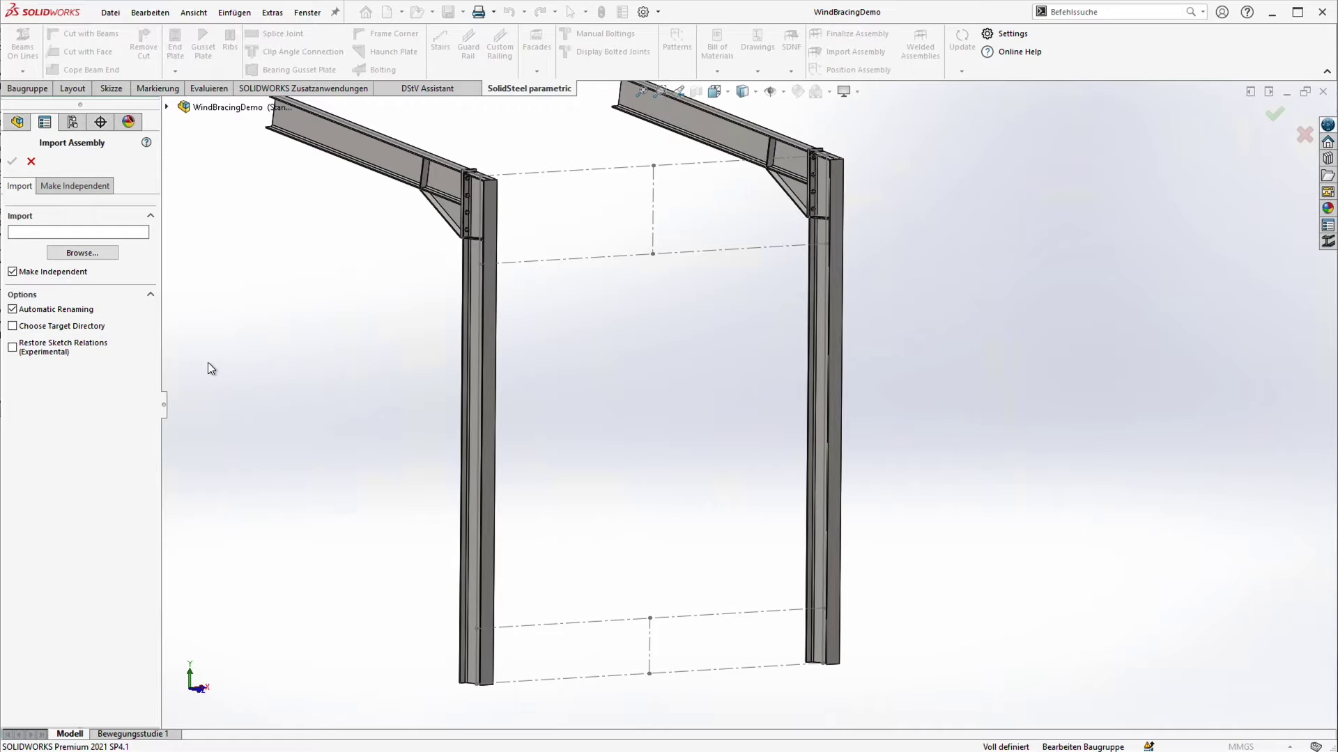
click(81, 253)
click(172, 105)
click(552, 394)
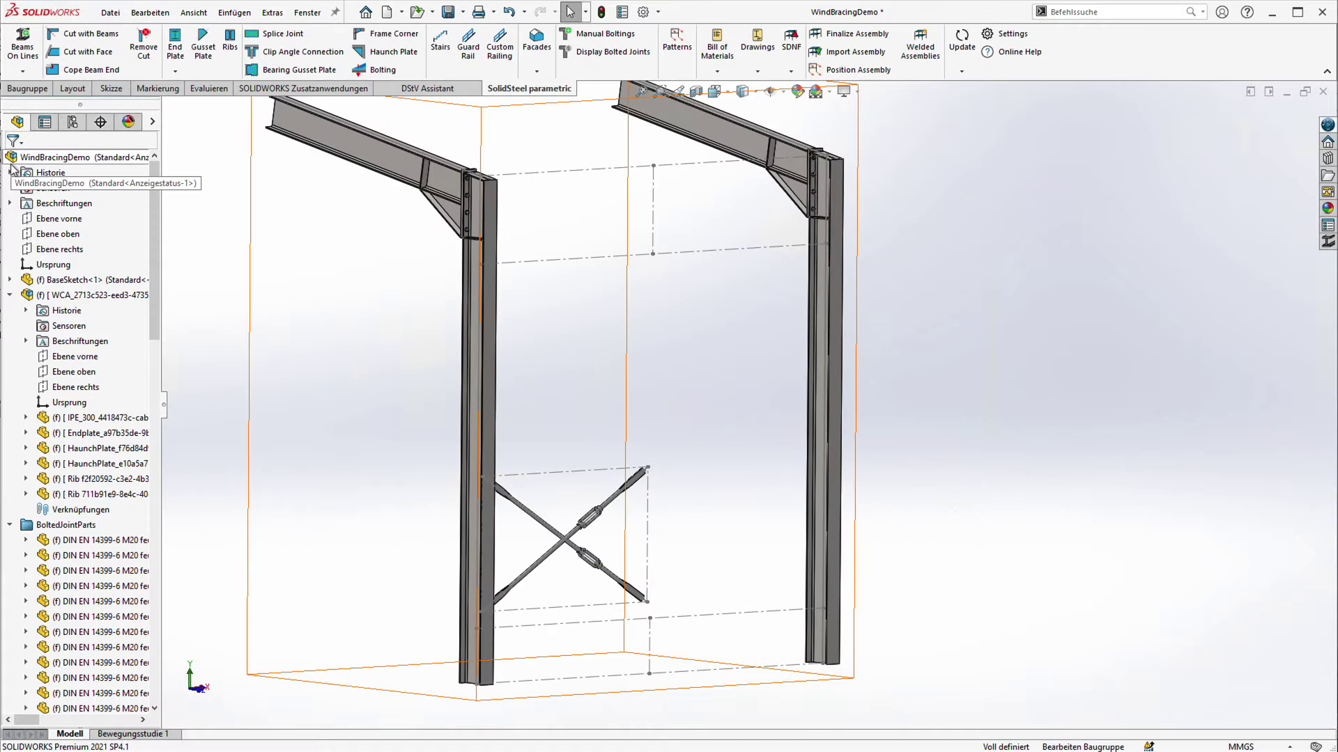
click(364, 253)
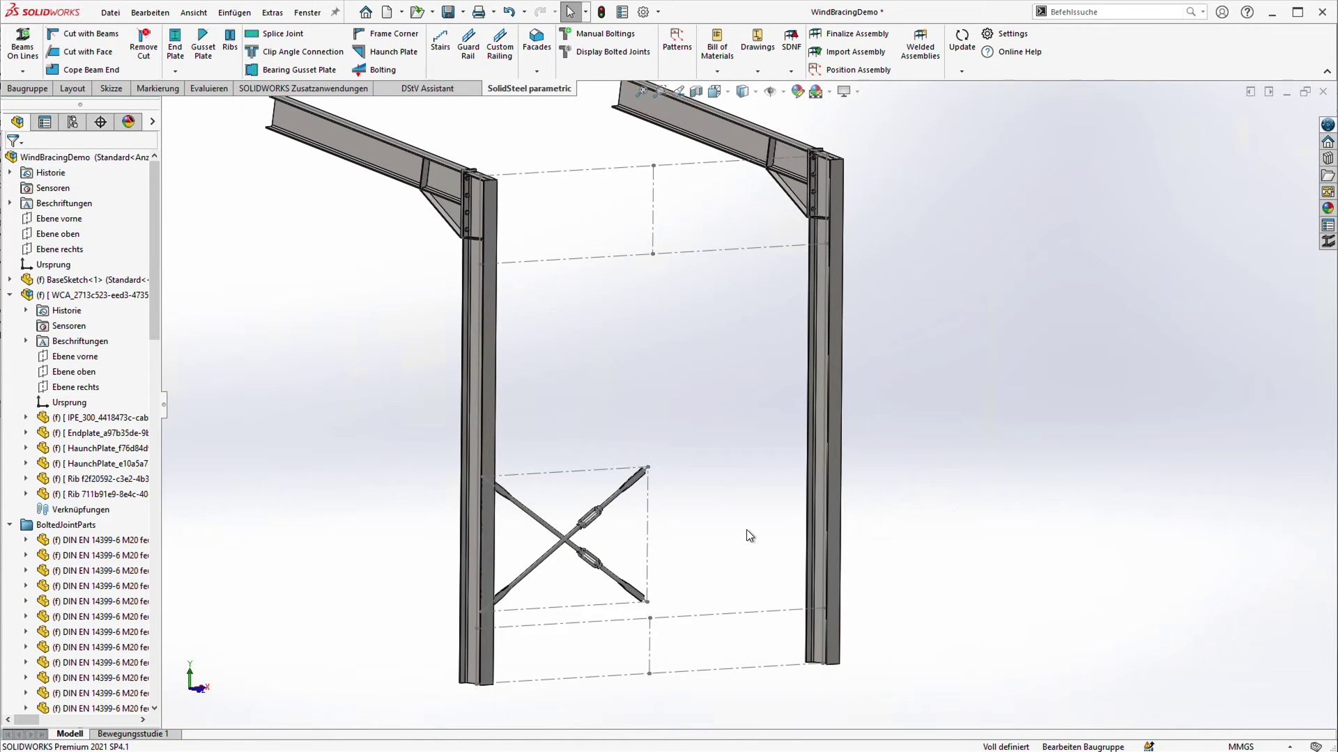
middle_drag(746, 530, 687, 521)
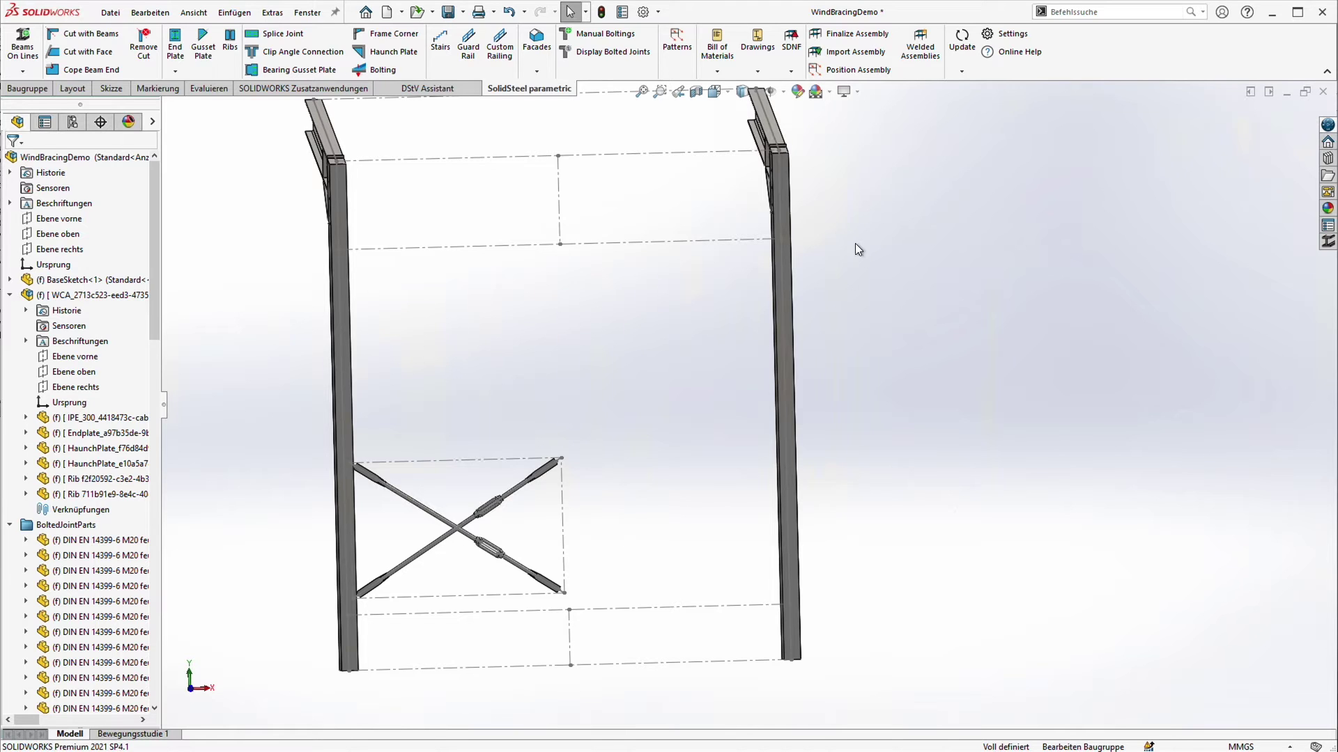
- Align the bracing's upper left and upper right corners to the matching column points
click(849, 72)
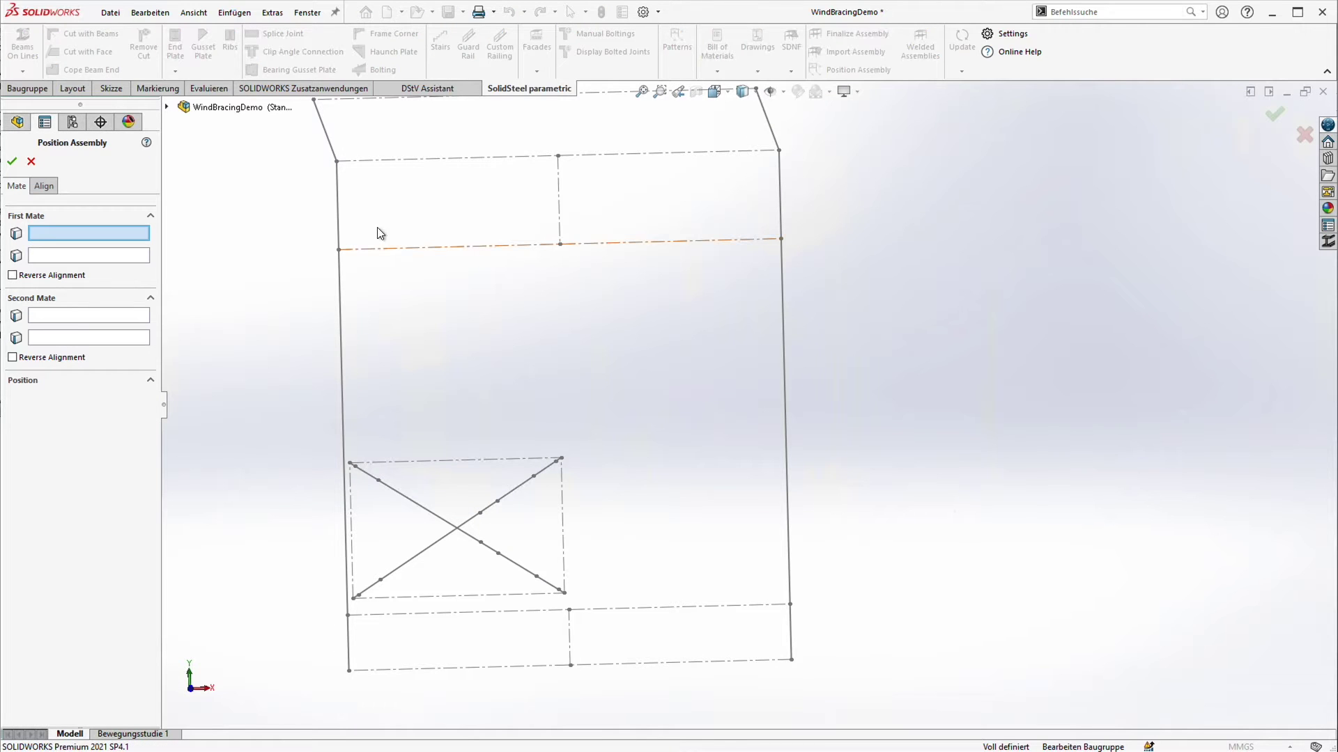
click(44, 186)
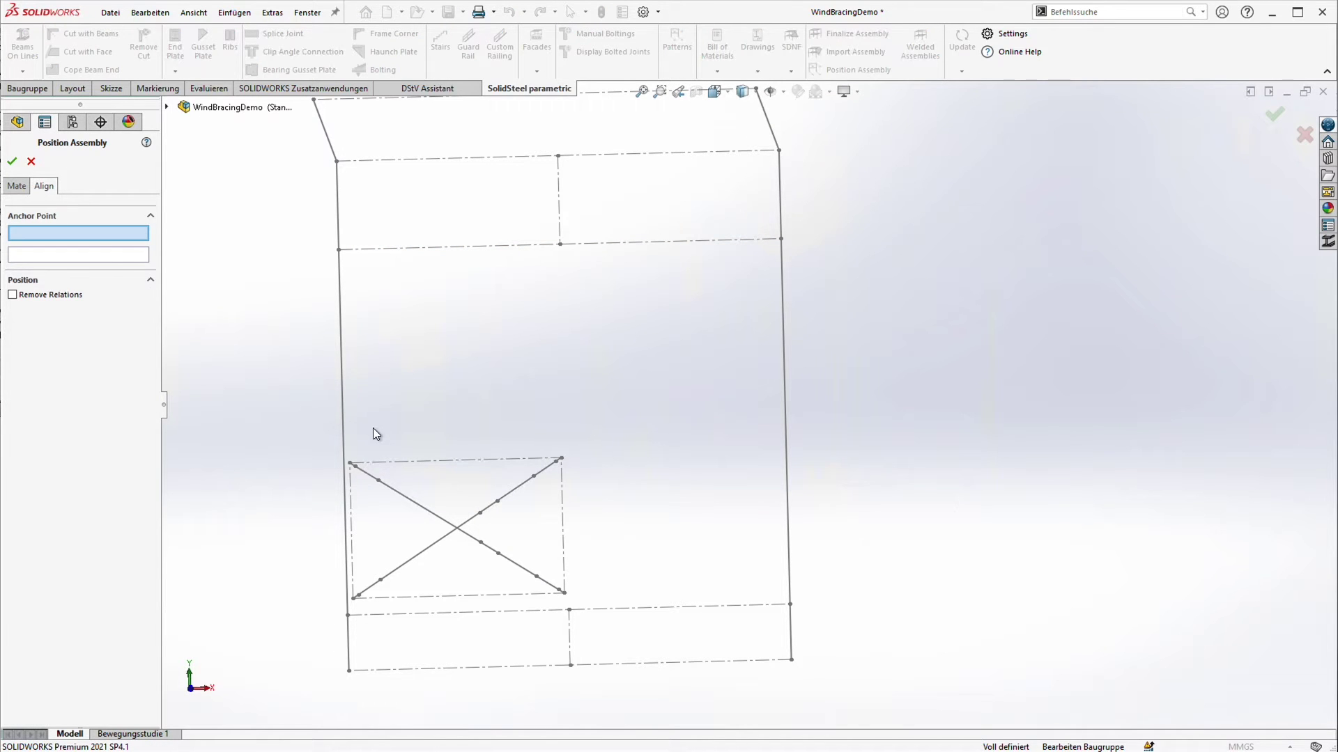
click(349, 462)
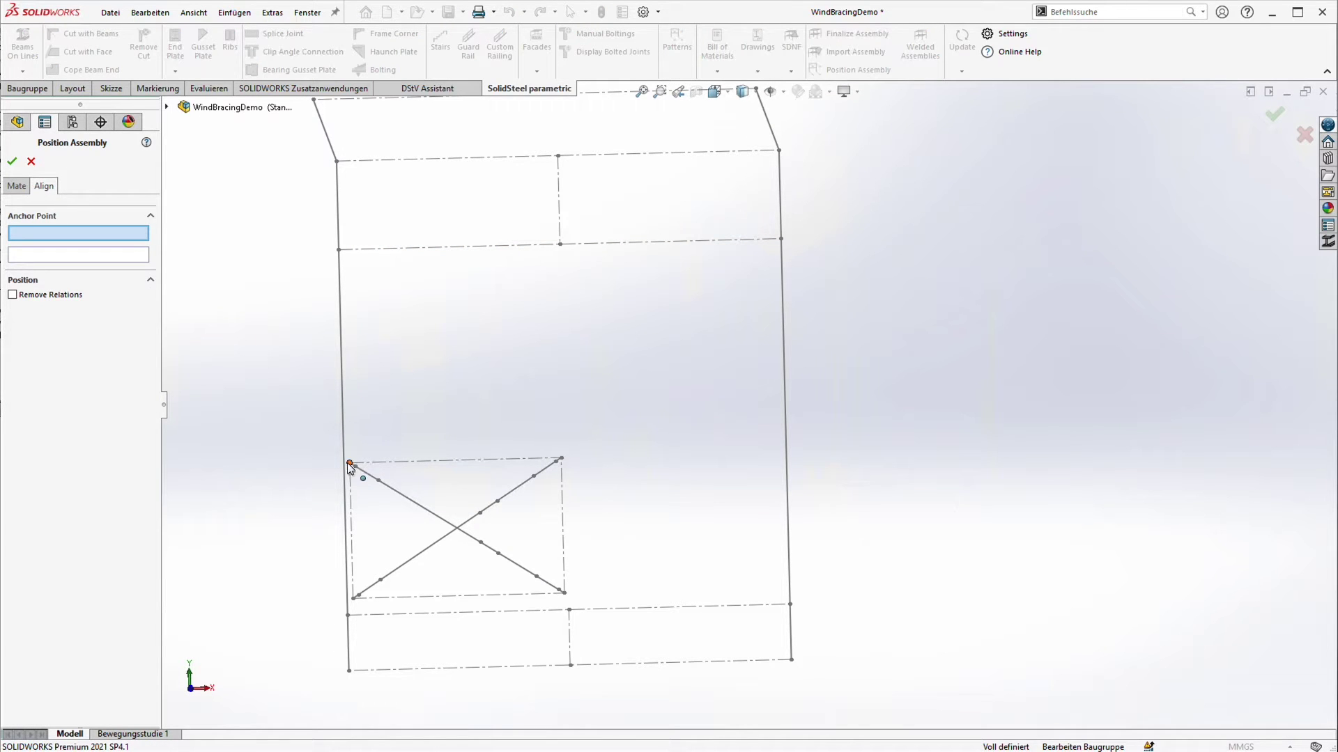
click(339, 250)
click(563, 461)
click(780, 240)
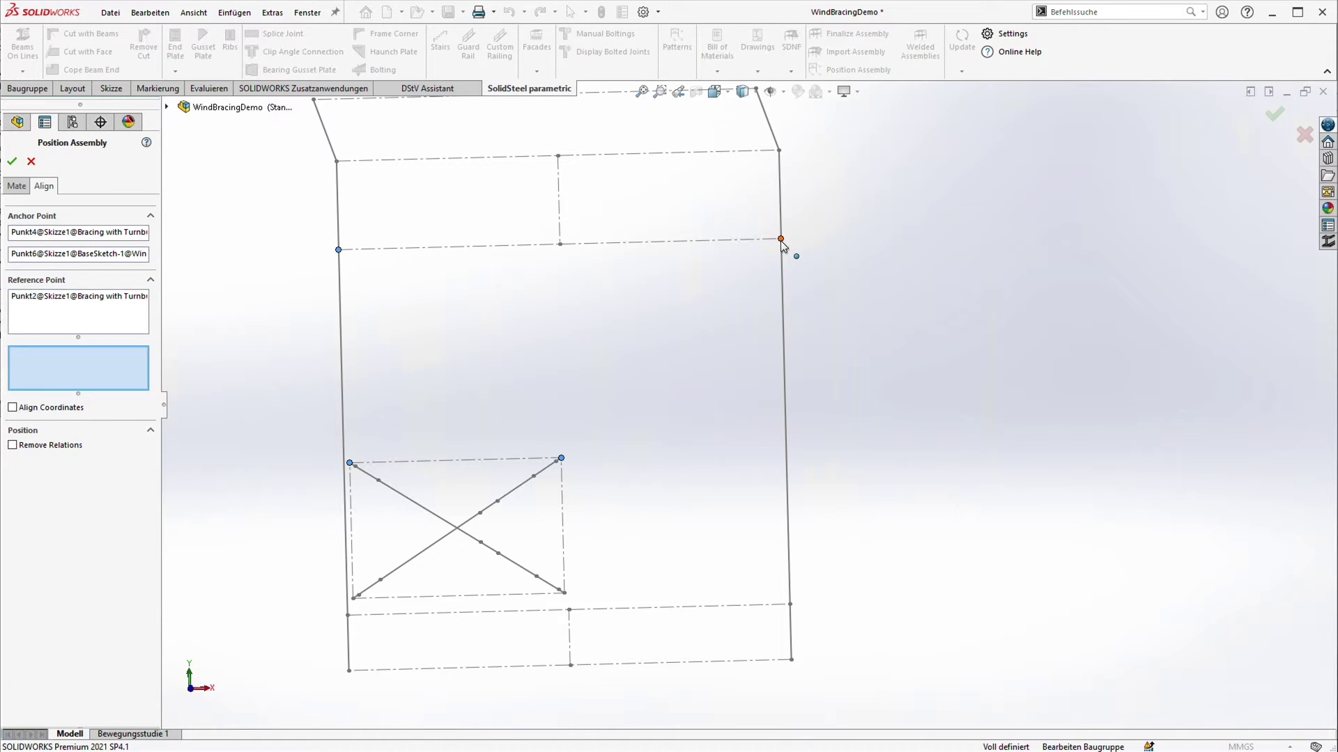
- Pair the lower bracing corners with the lower column points, aligning coordinates and removing relations
click(564, 594)
click(789, 606)
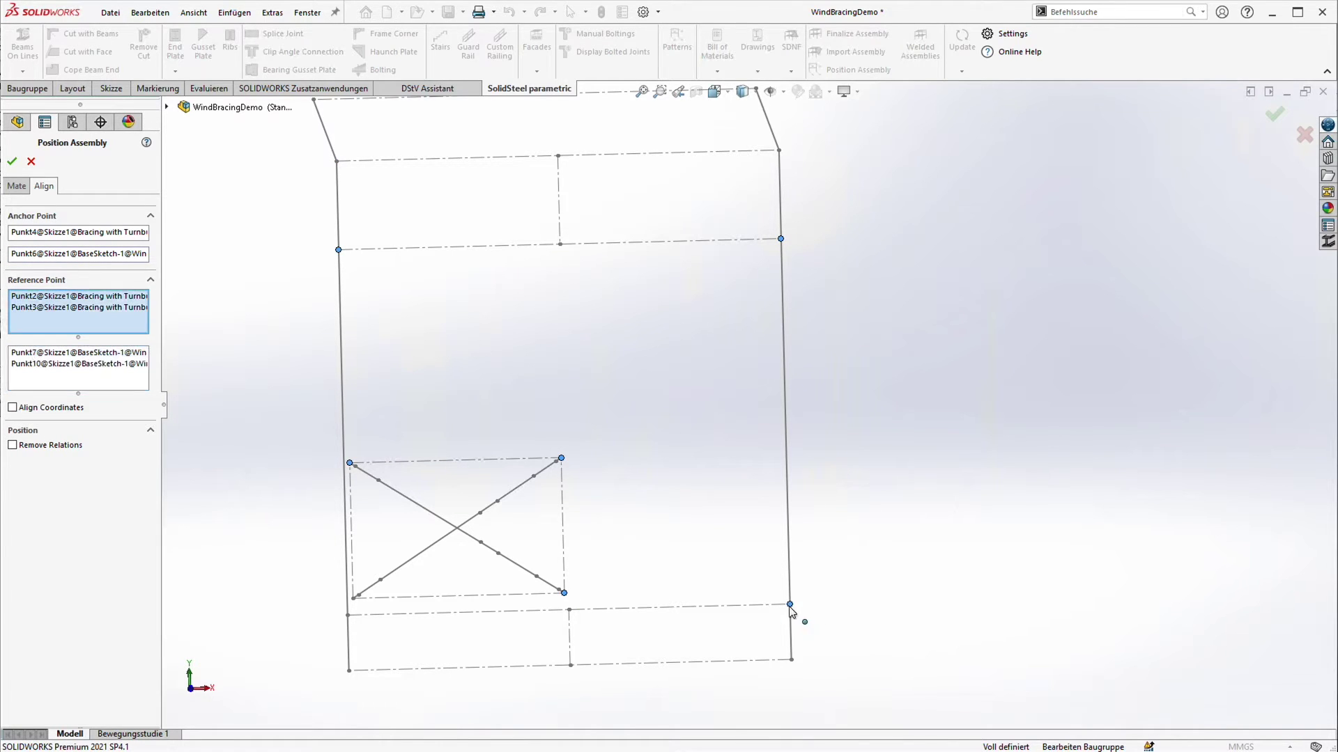
click(352, 598)
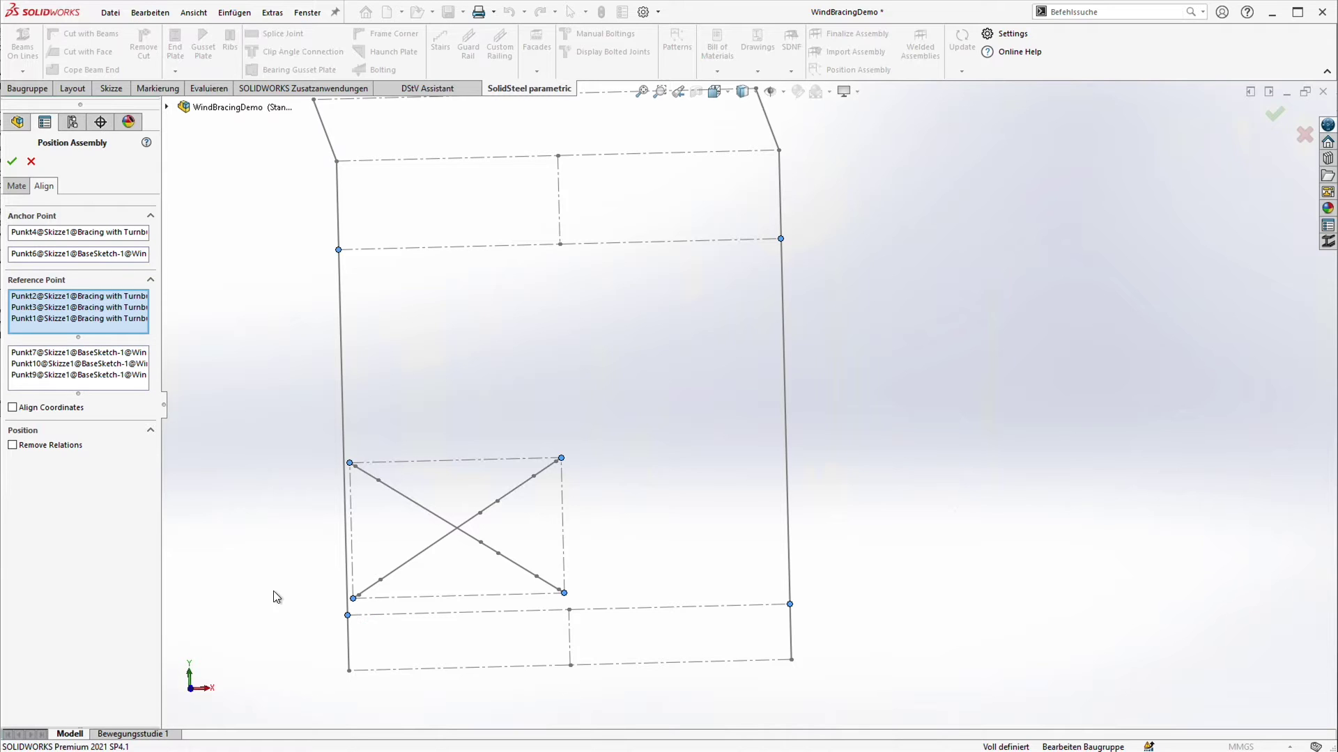
click(34, 409)
click(43, 446)
click(12, 163)
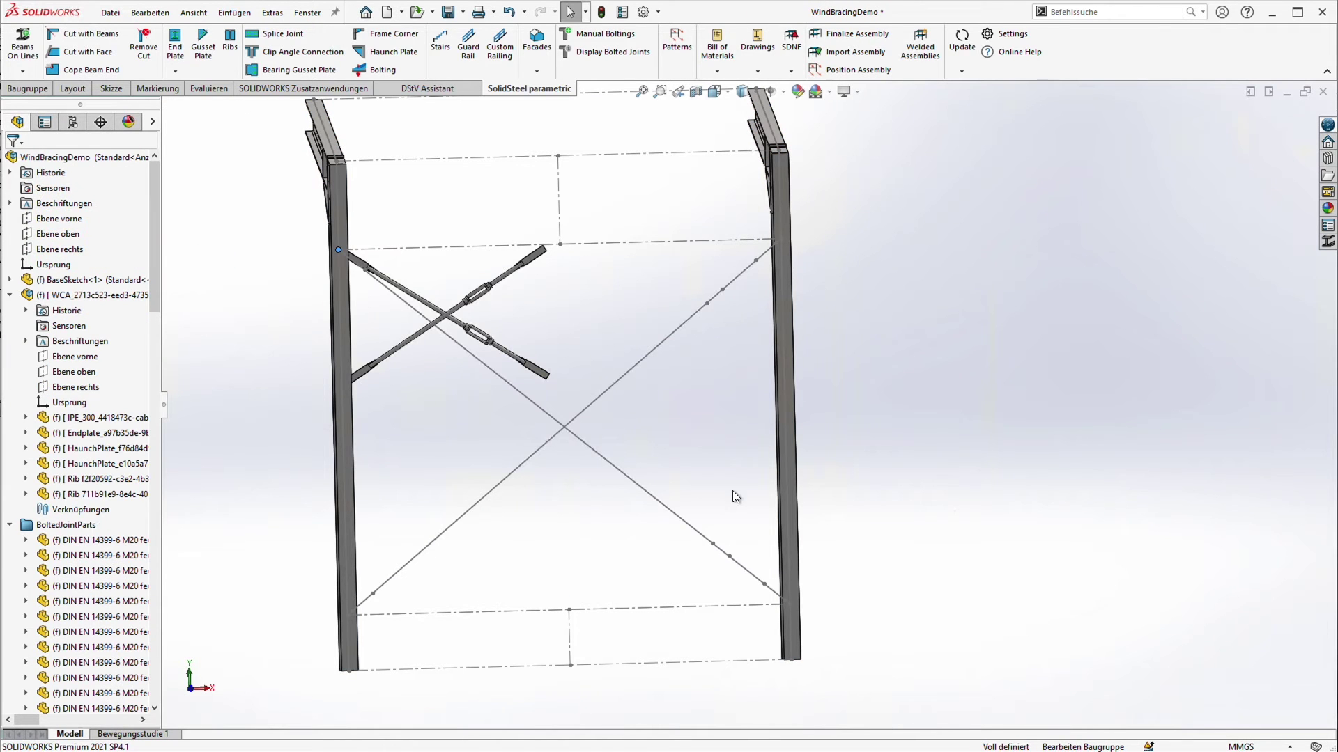
- Update the 'Bracing with Turnbuckle-0' assembly so its rods regenerate between the columns
mouse_move(732, 492)
middle_down()
mouse_move(638, 473)
mouse_move(663, 375)
middle_up()
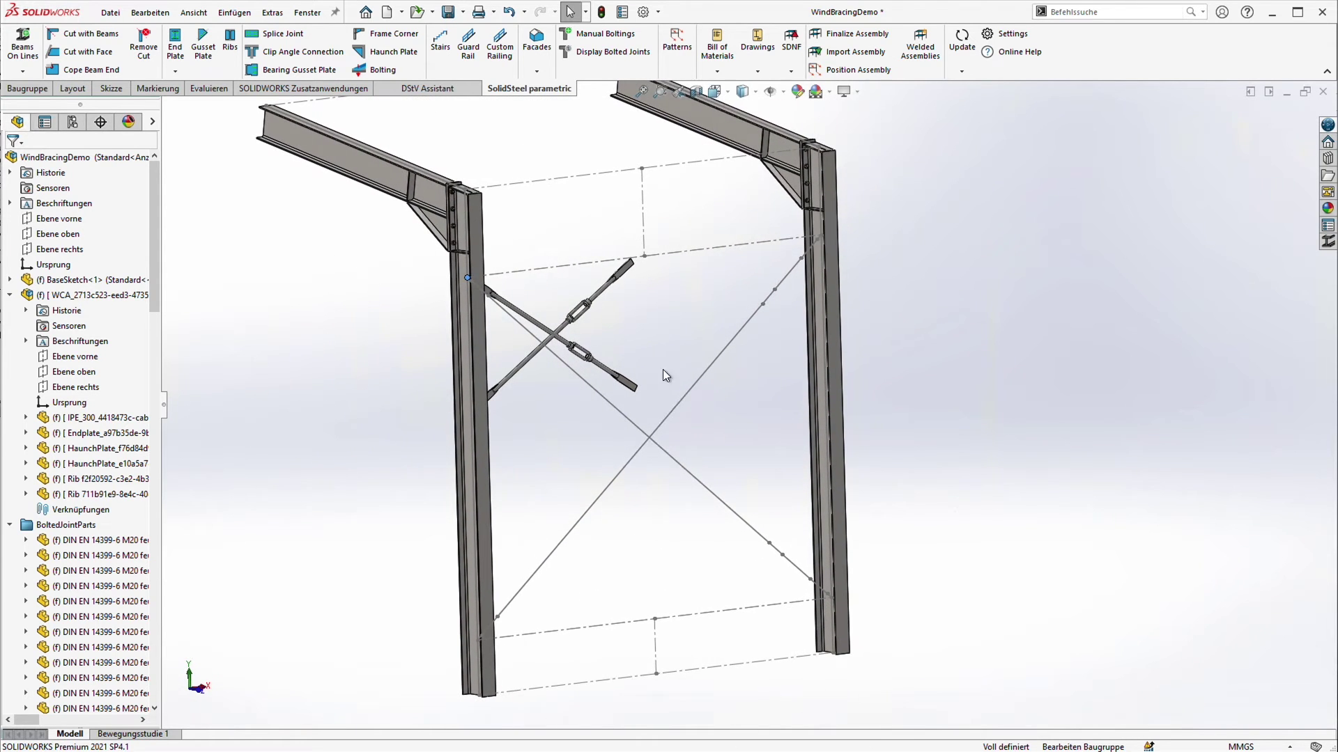
scroll(589, 332, up, 3)
scroll(588, 331, up, 4)
scroll(589, 337, down, 4)
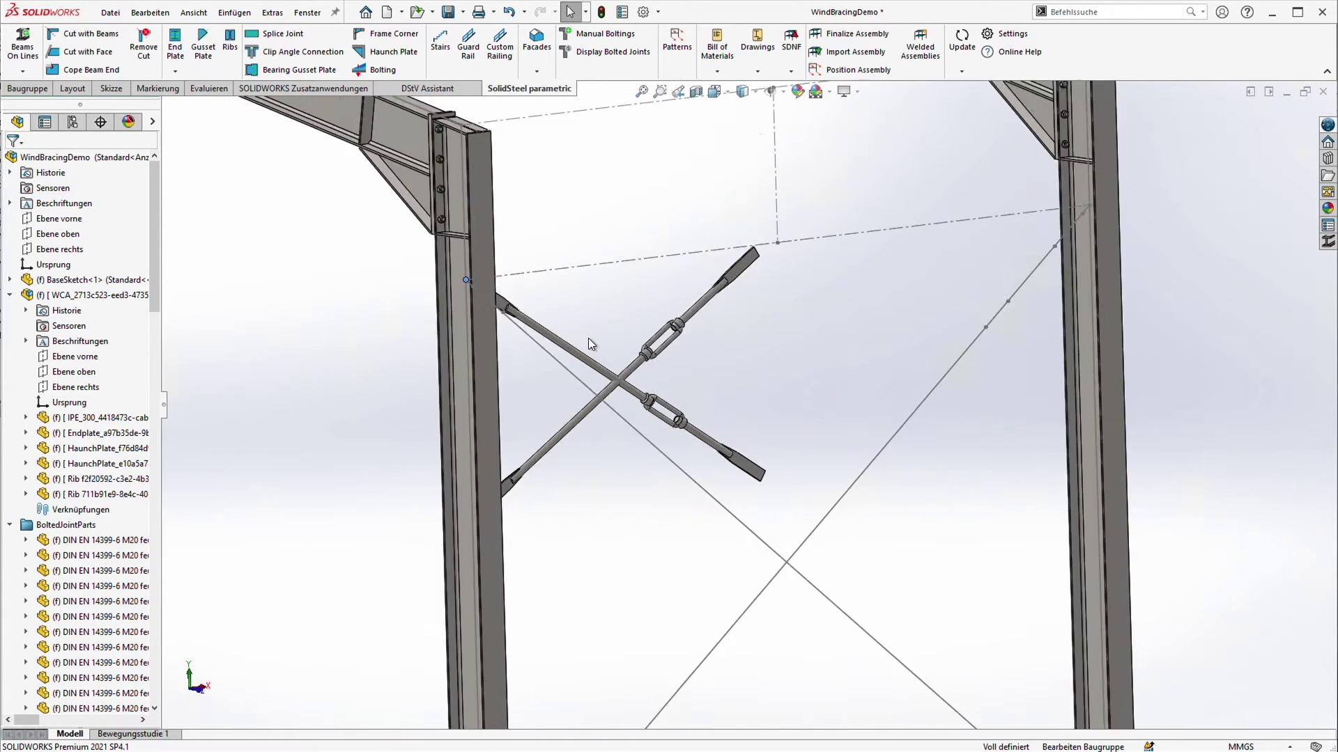
scroll(589, 338, down, 2)
mouse_move(912, 369)
middle_down()
mouse_move(816, 352)
mouse_move(900, 345)
mouse_move(878, 334)
middle_up()
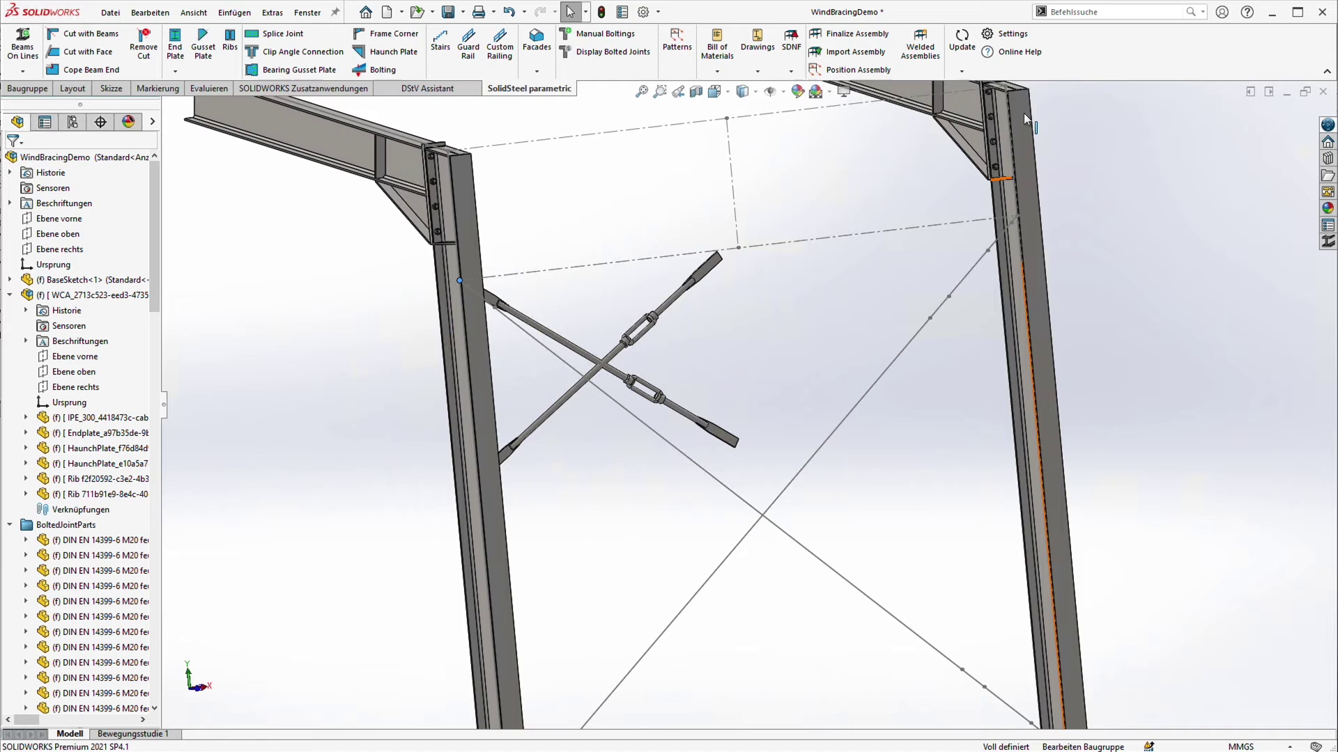
click(960, 71)
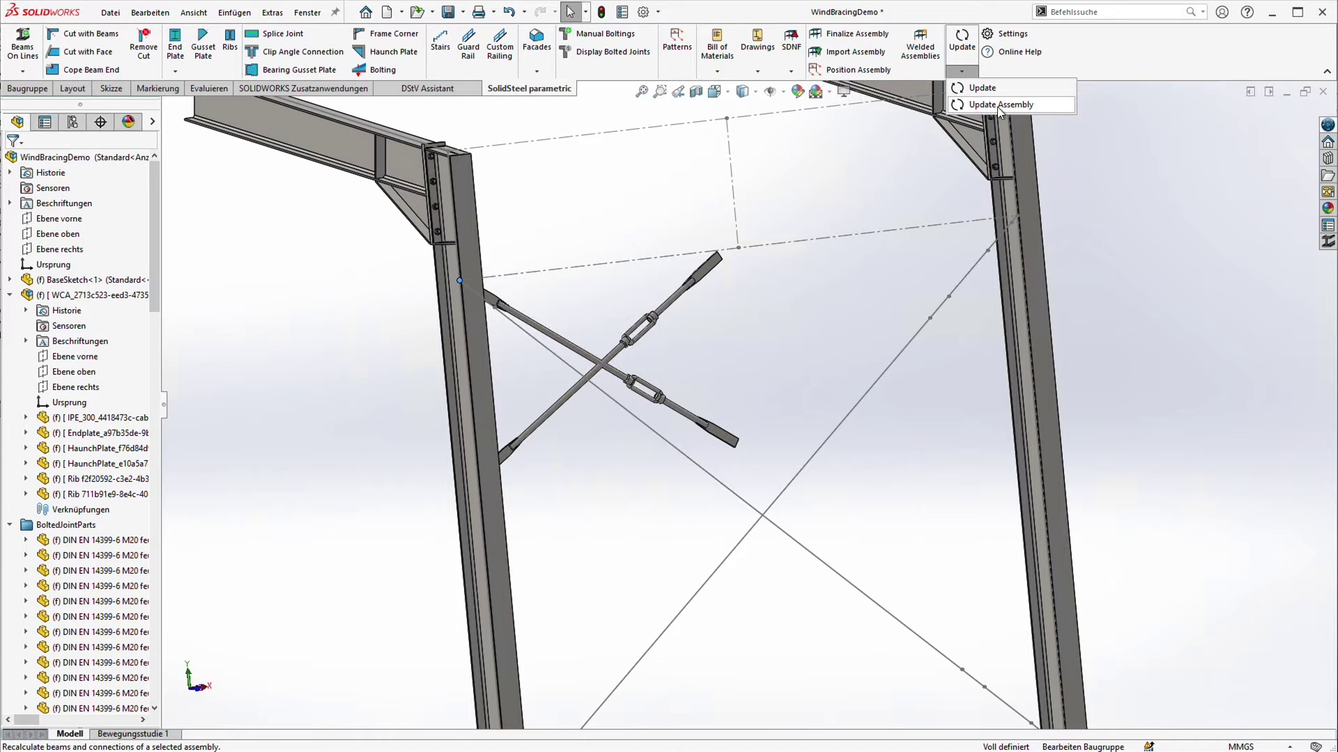
click(999, 105)
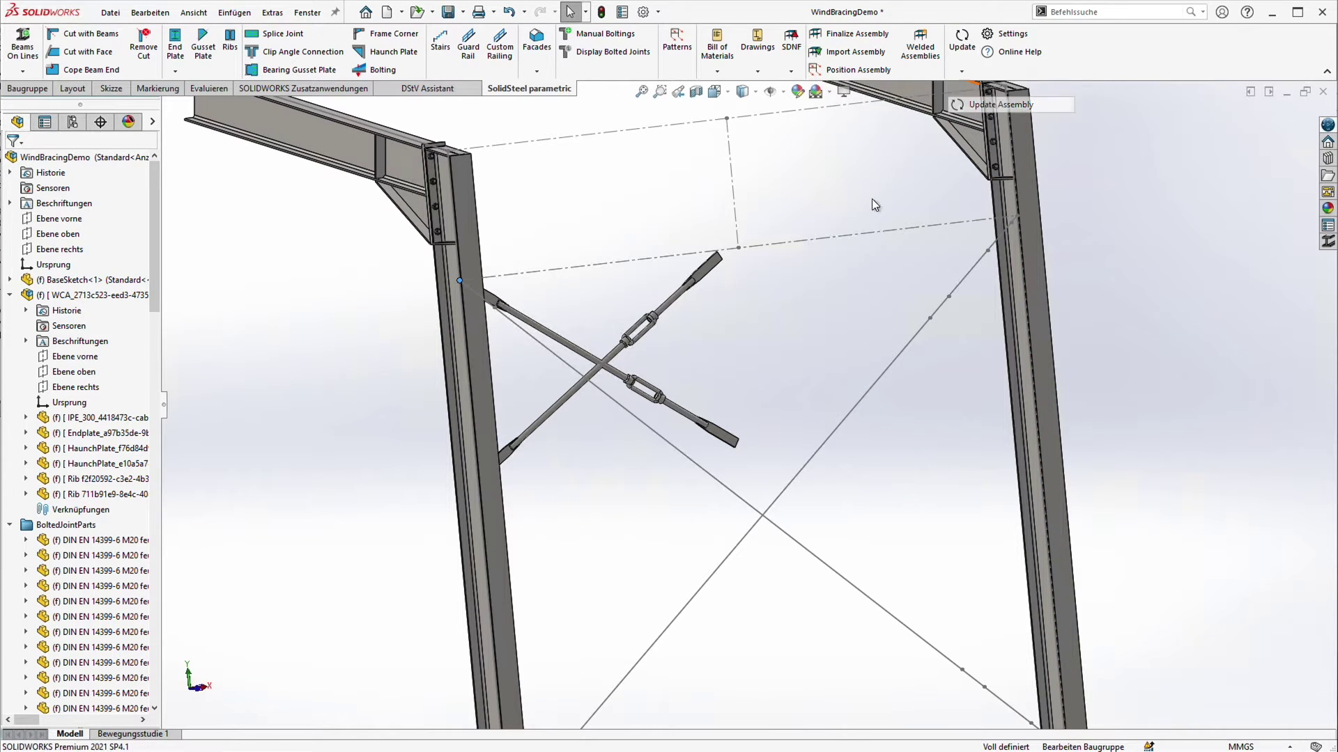
click(672, 298)
click(59, 244)
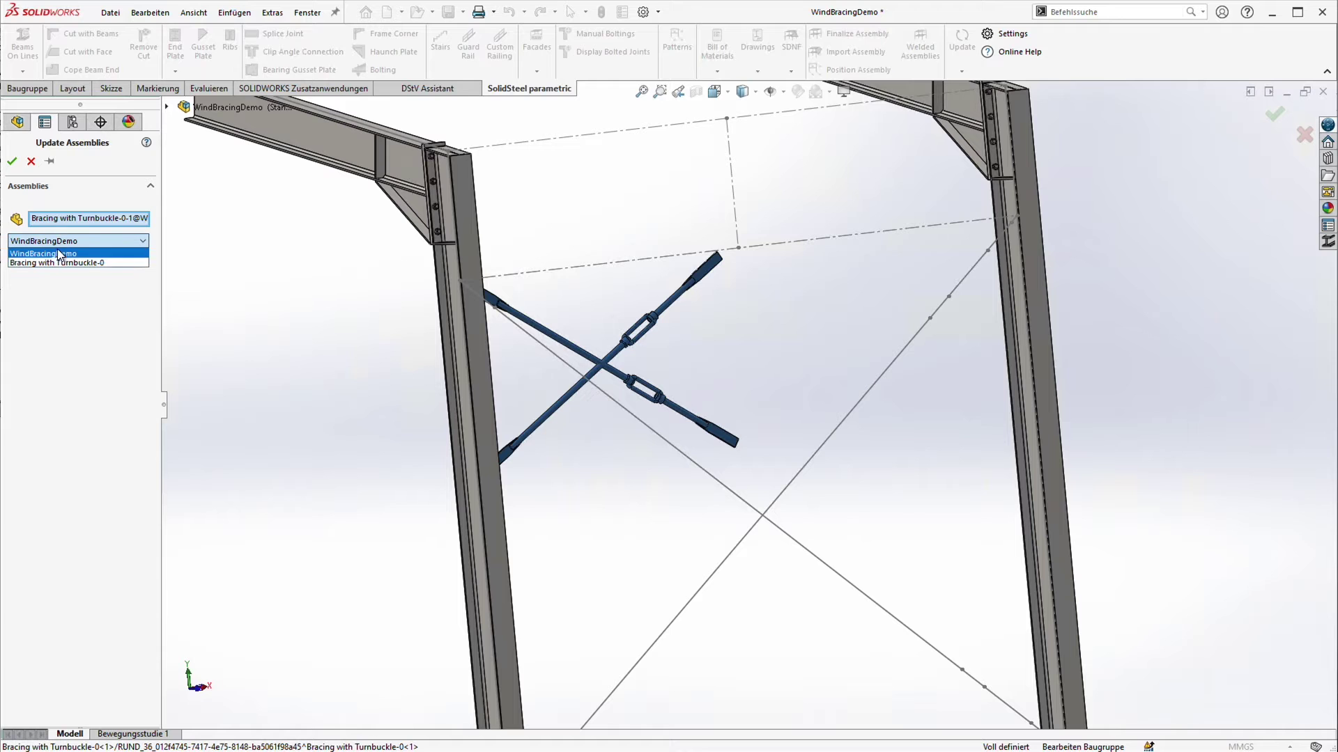
click(55, 263)
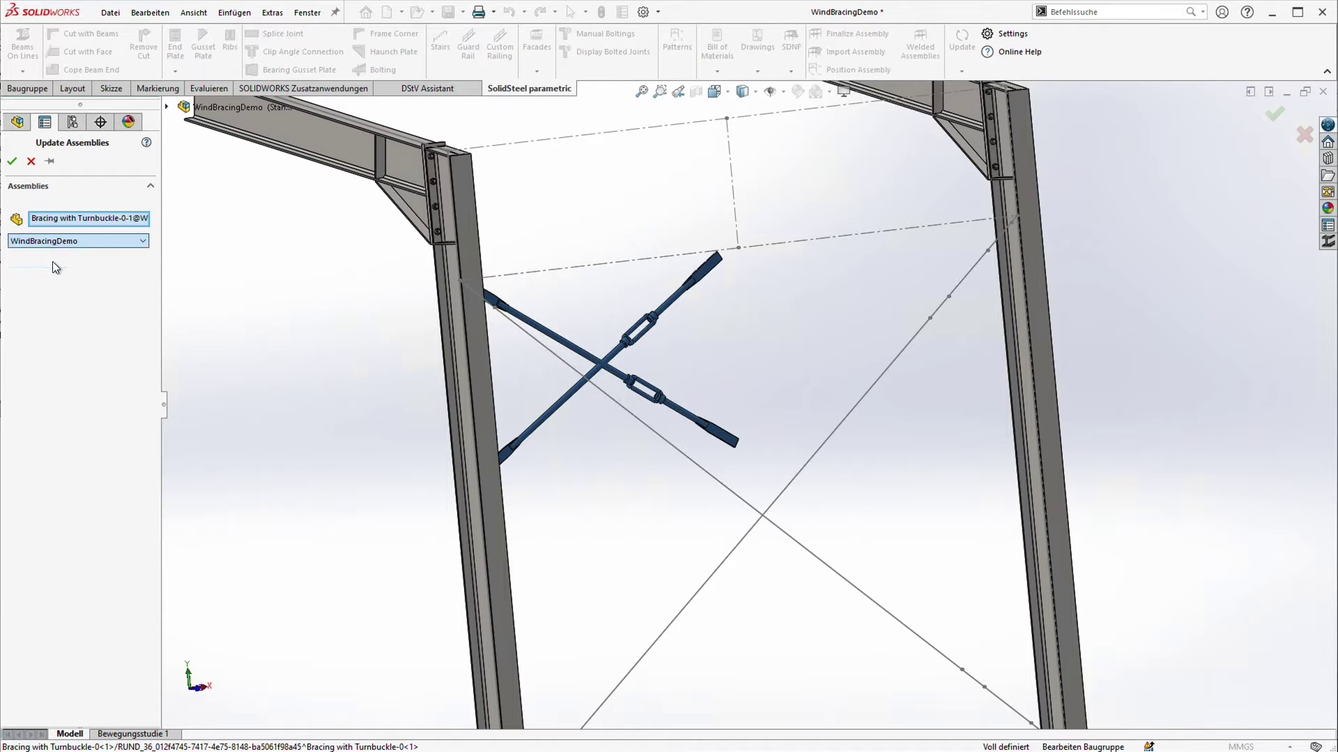
click(9, 162)
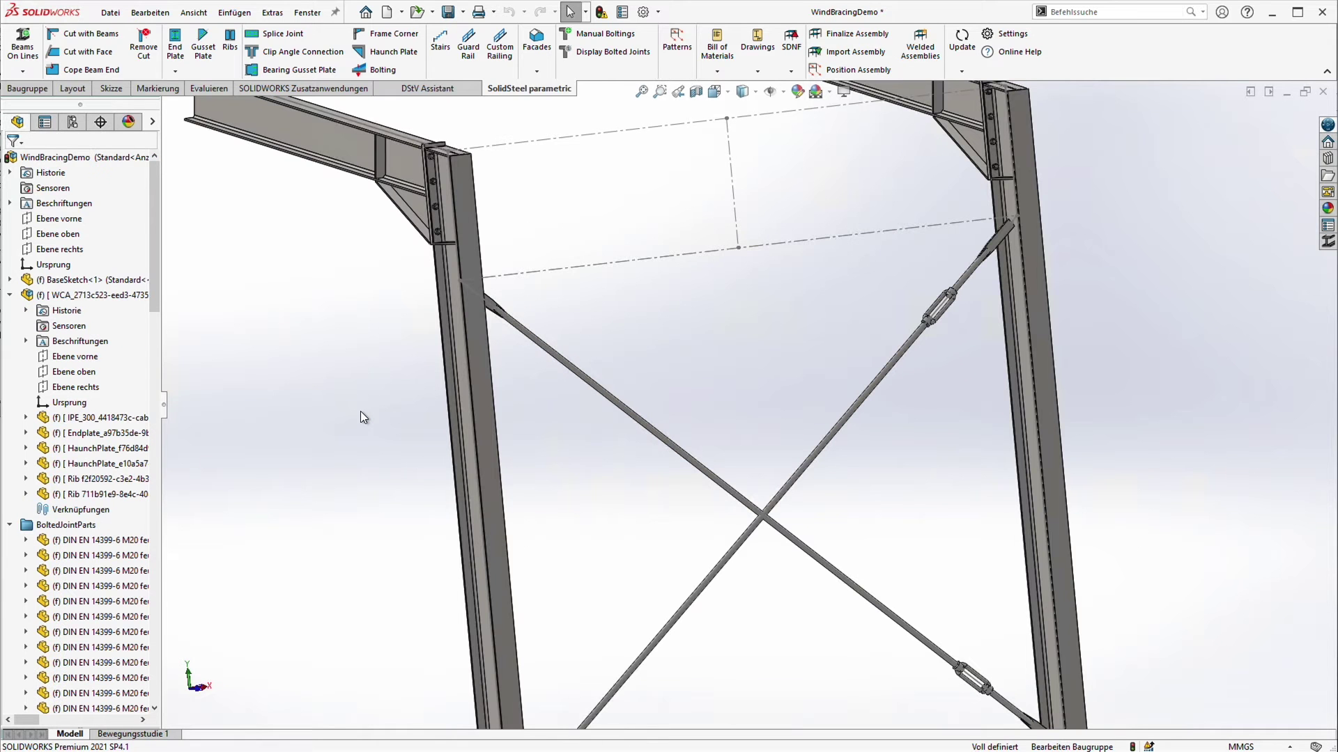
- Join the upper brace end plate to the left column flange with a DemoGusset bolted gusset plate
mouse_move(831, 475)
middle_down()
mouse_move(641, 473)
mouse_move(709, 467)
mouse_move(653, 530)
mouse_move(688, 501)
middle_up()
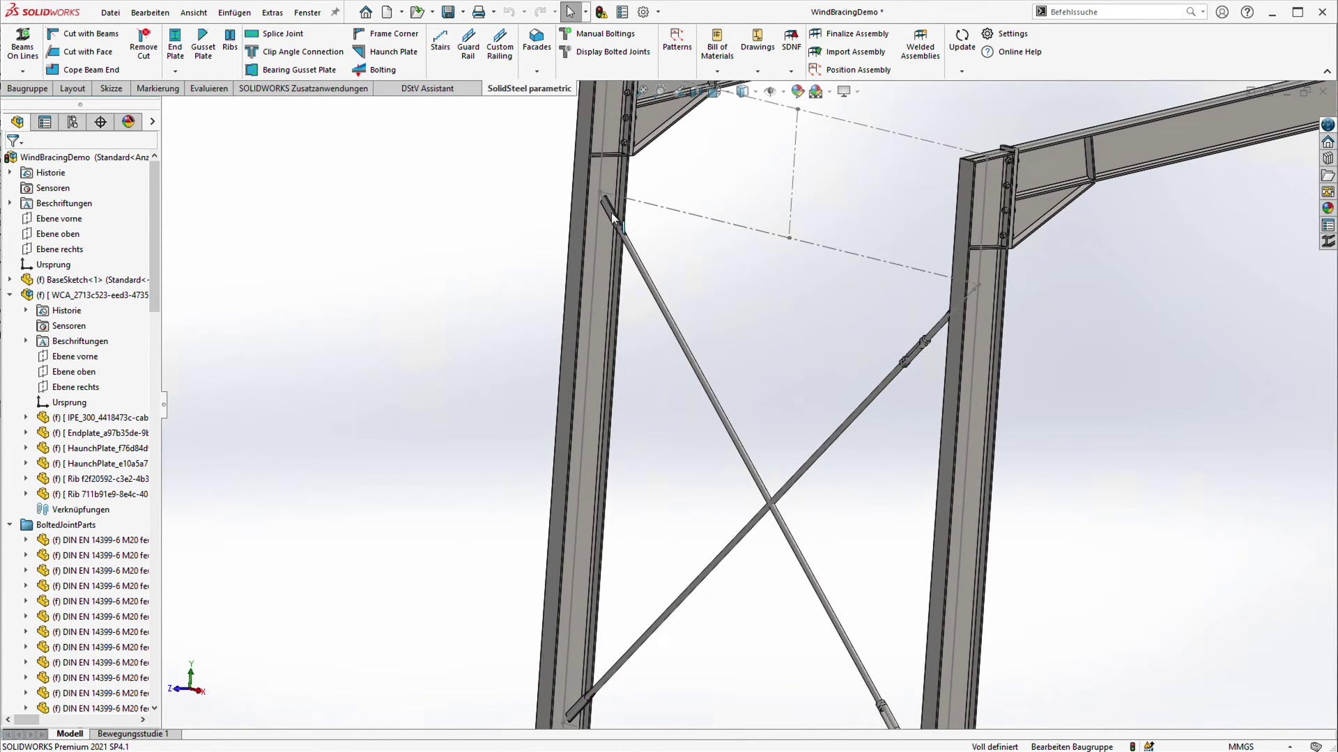
scroll(612, 213, down, 3)
scroll(648, 261, down, 3)
scroll(684, 312, down, 2)
scroll(684, 313, down, 2)
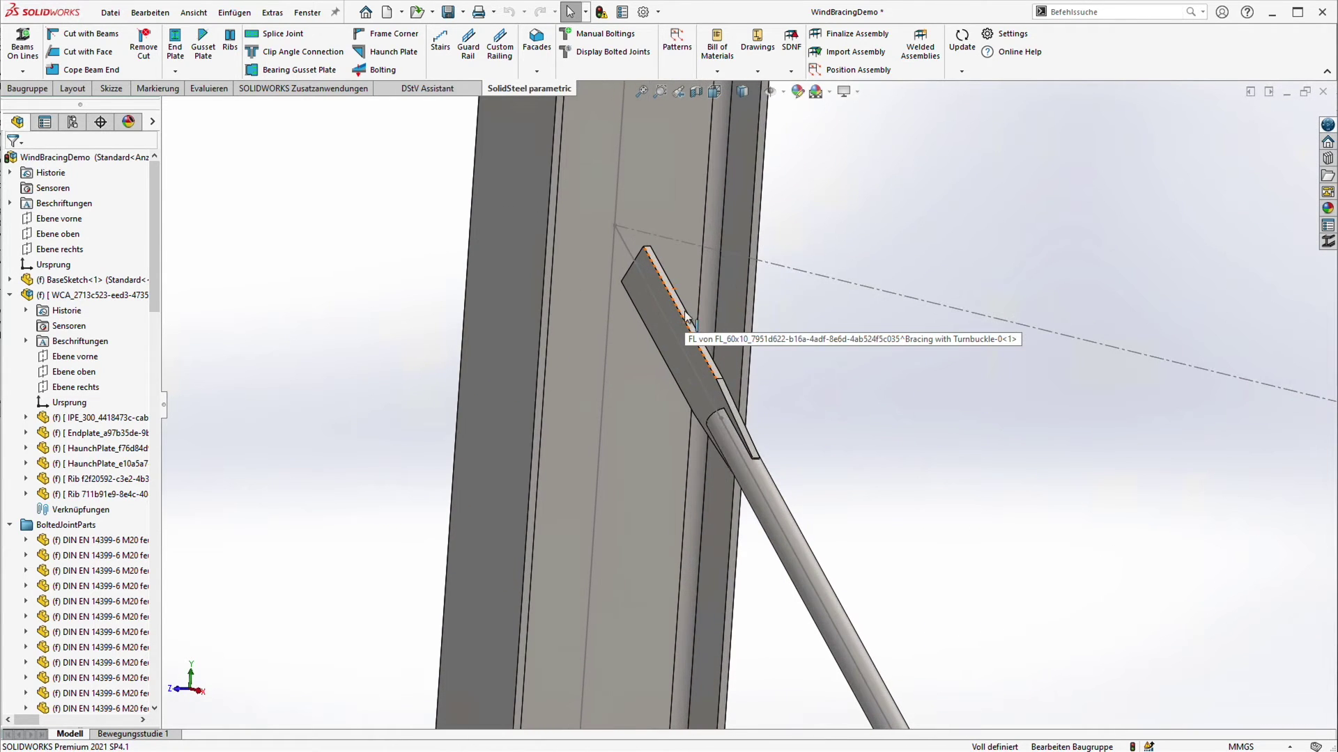
click(204, 48)
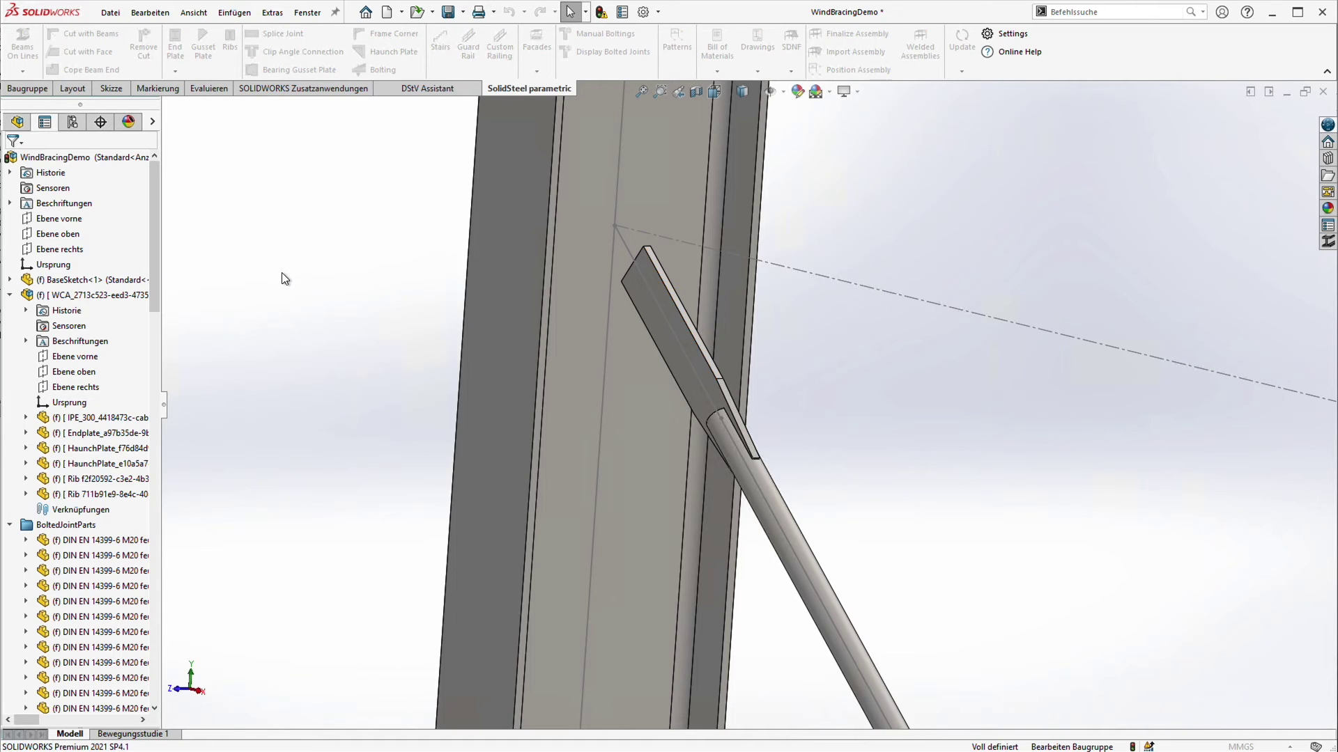
click(655, 292)
click(588, 281)
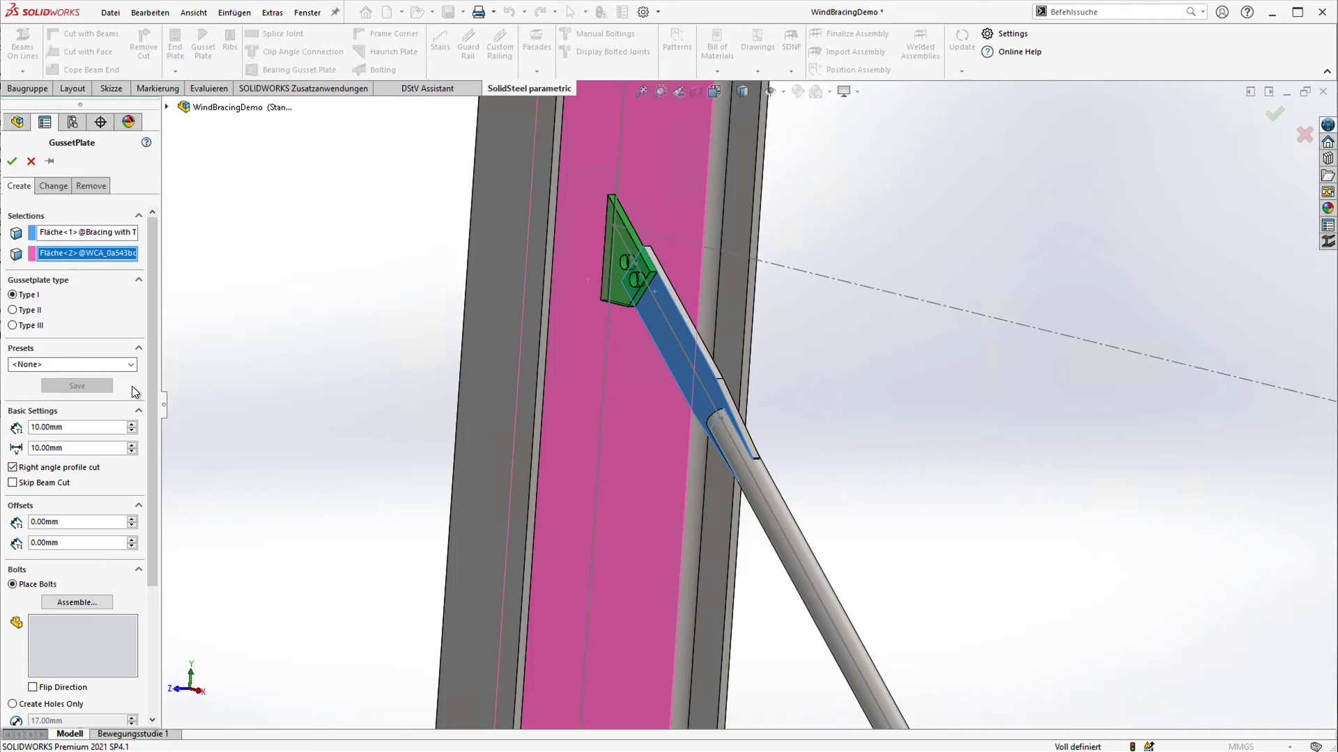
click(131, 364)
click(63, 385)
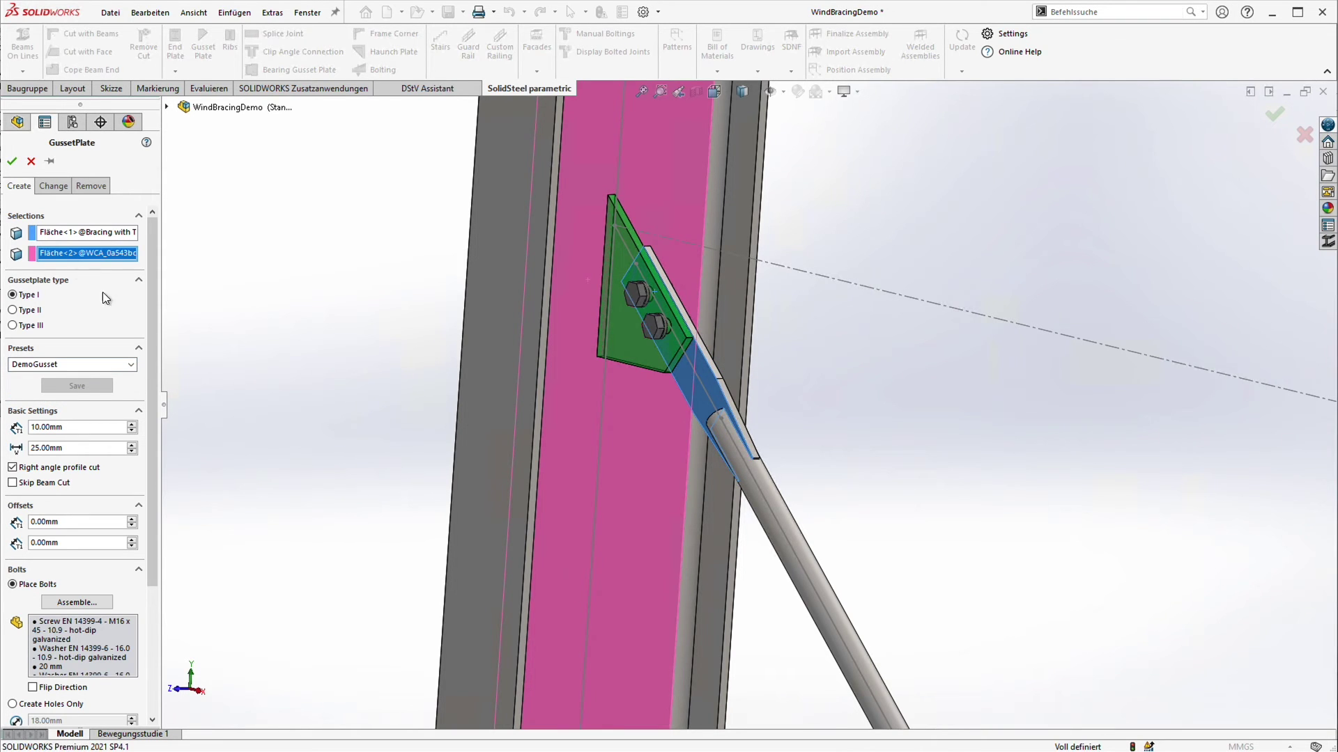
click(12, 161)
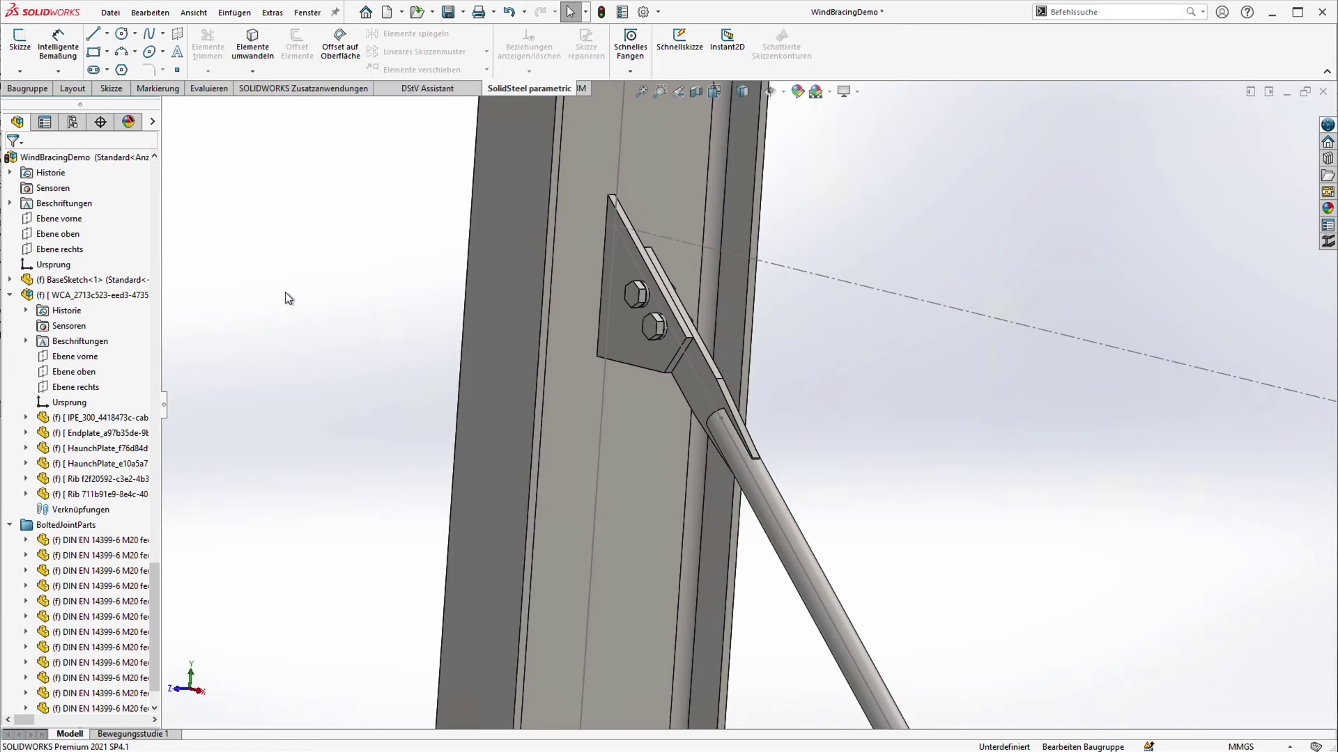
key(Return)
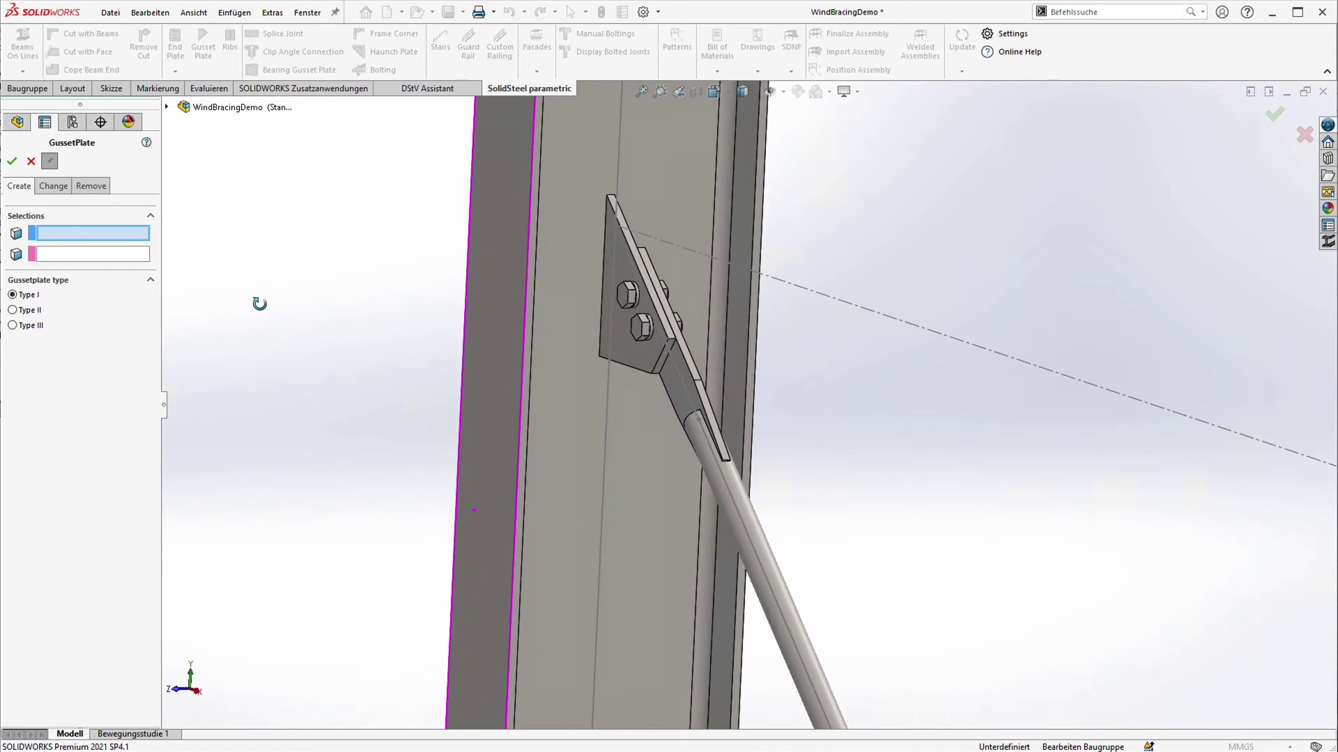
mouse_move(284, 302)
middle_down()
mouse_move(189, 293)
mouse_move(252, 299)
middle_up()
scroll(312, 405, down, 5)
scroll(342, 420, down, 5)
scroll(522, 523, down, 2)
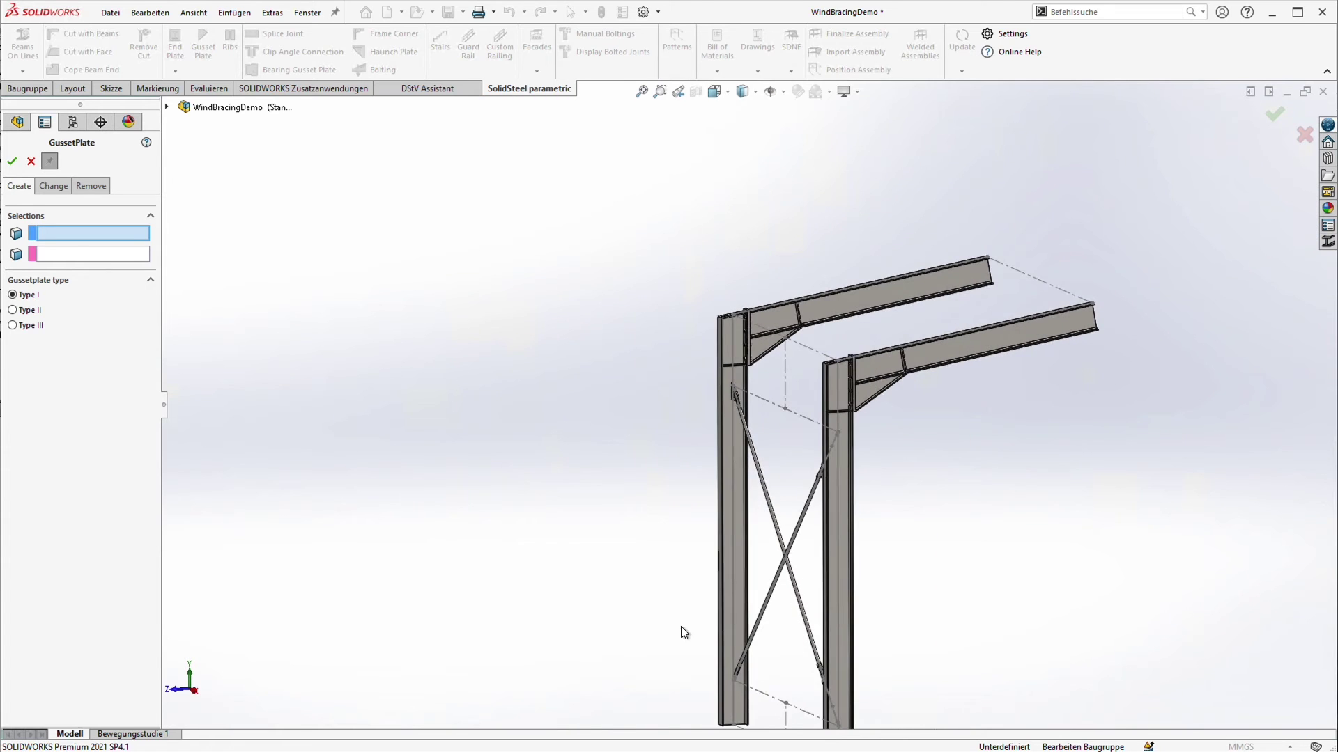
scroll(739, 709, up, 5)
scroll(740, 676, up, 3)
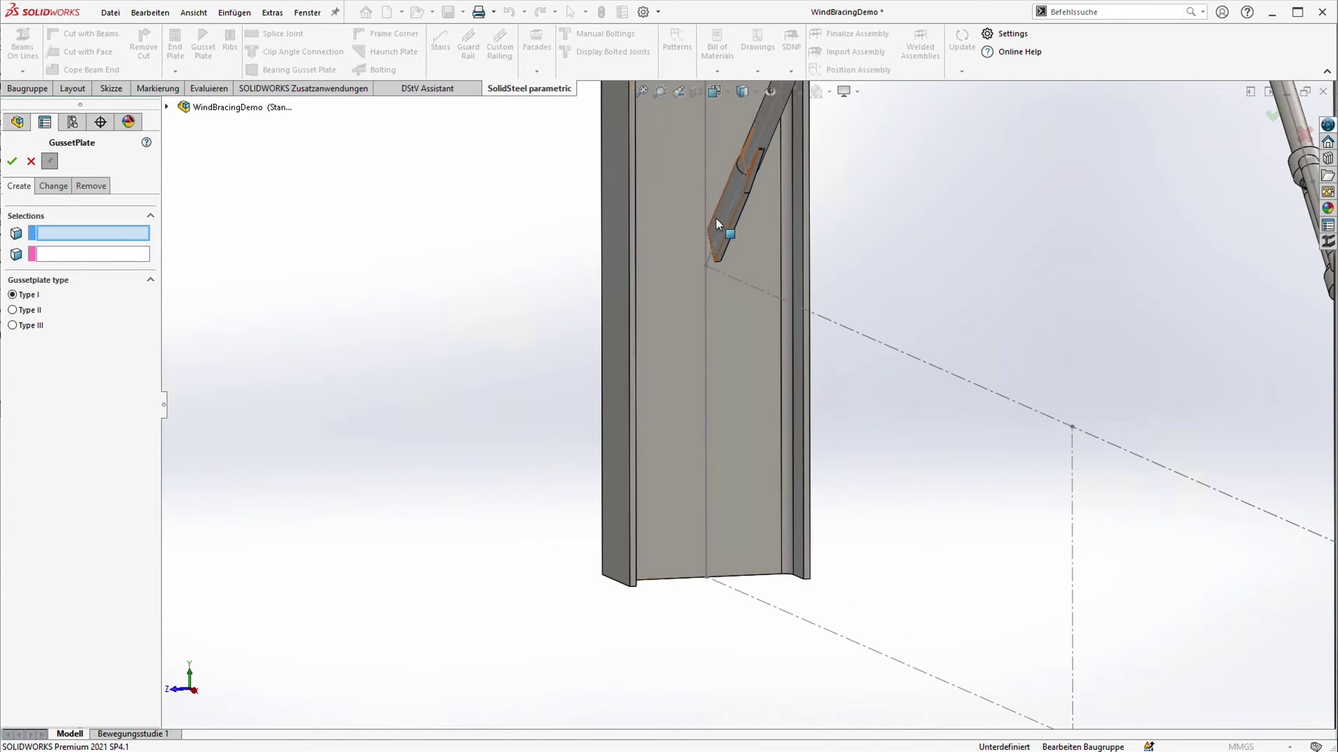
- Add a gusset plate joining the brace's lower end plate to the column face, then exit
click(697, 206)
click(669, 314)
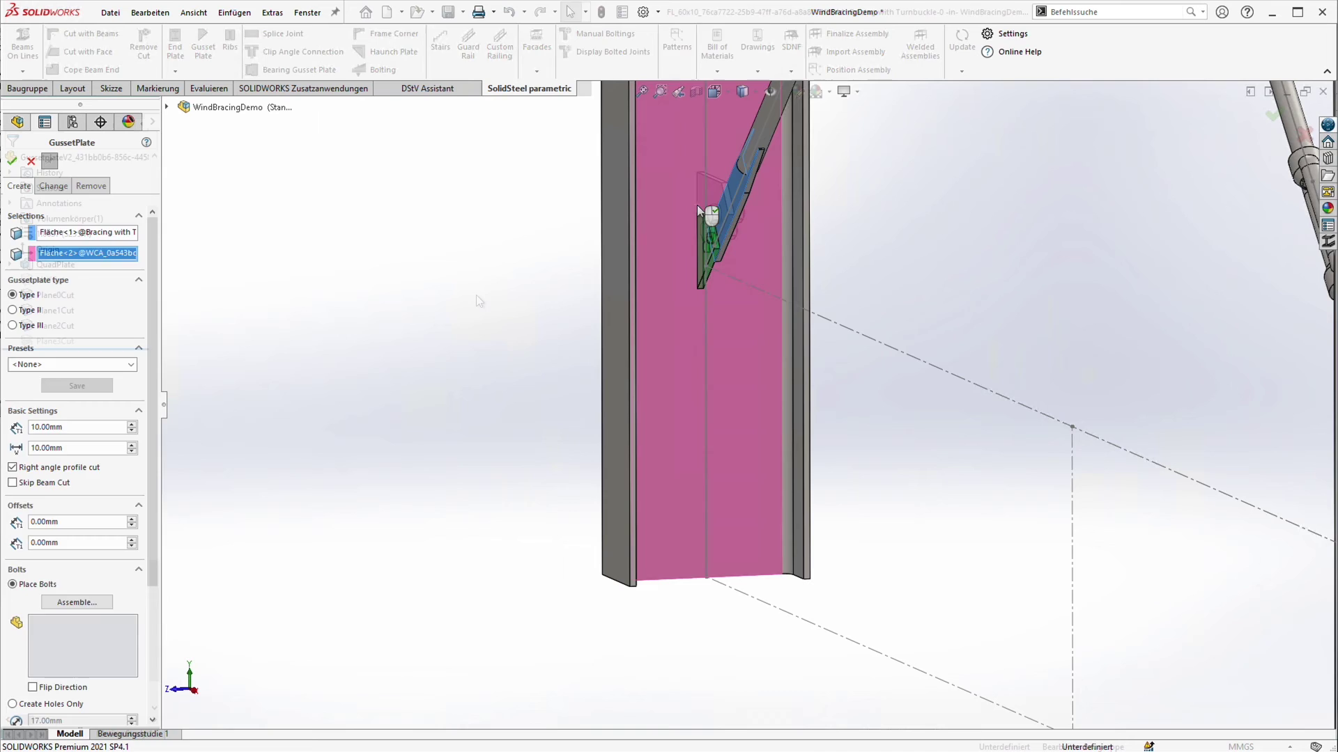
key(Return)
scroll(478, 301, down, 4)
mouse_move(722, 261)
middle_down()
mouse_move(847, 346)
mouse_move(923, 347)
middle_up()
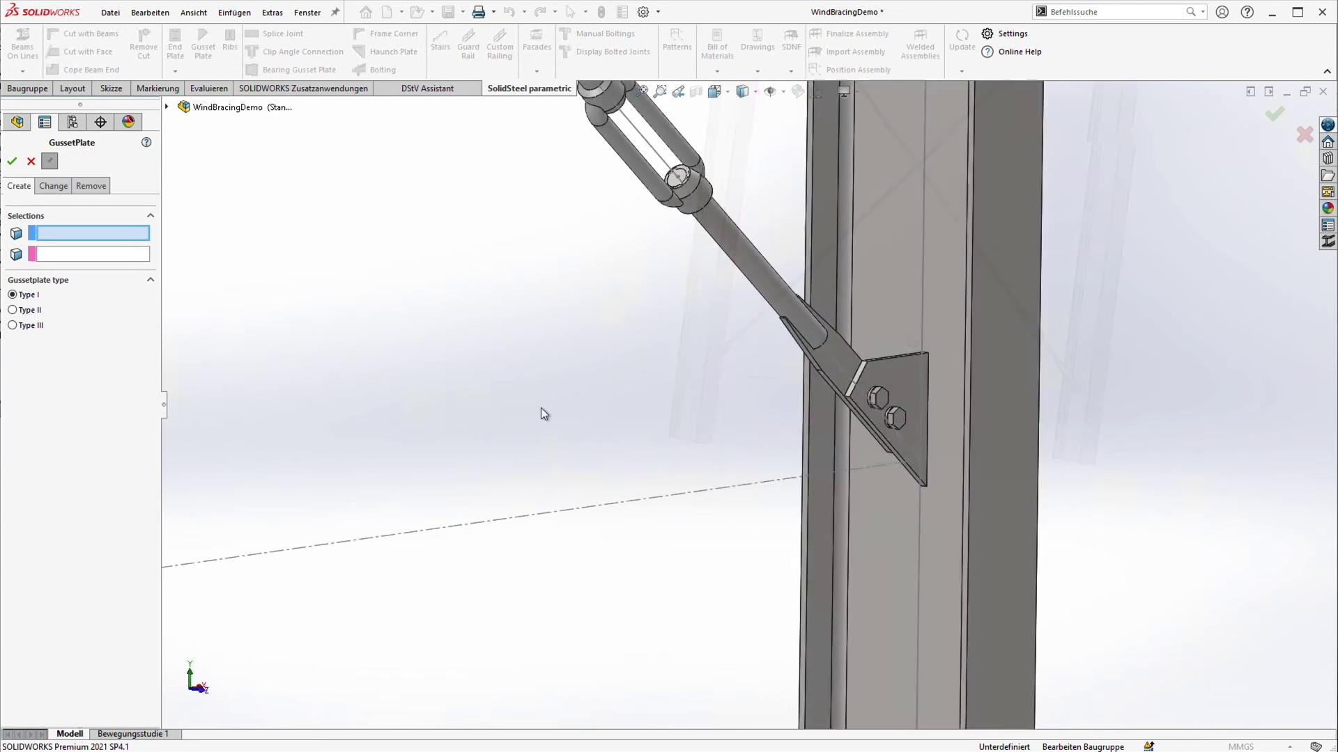
key(f)
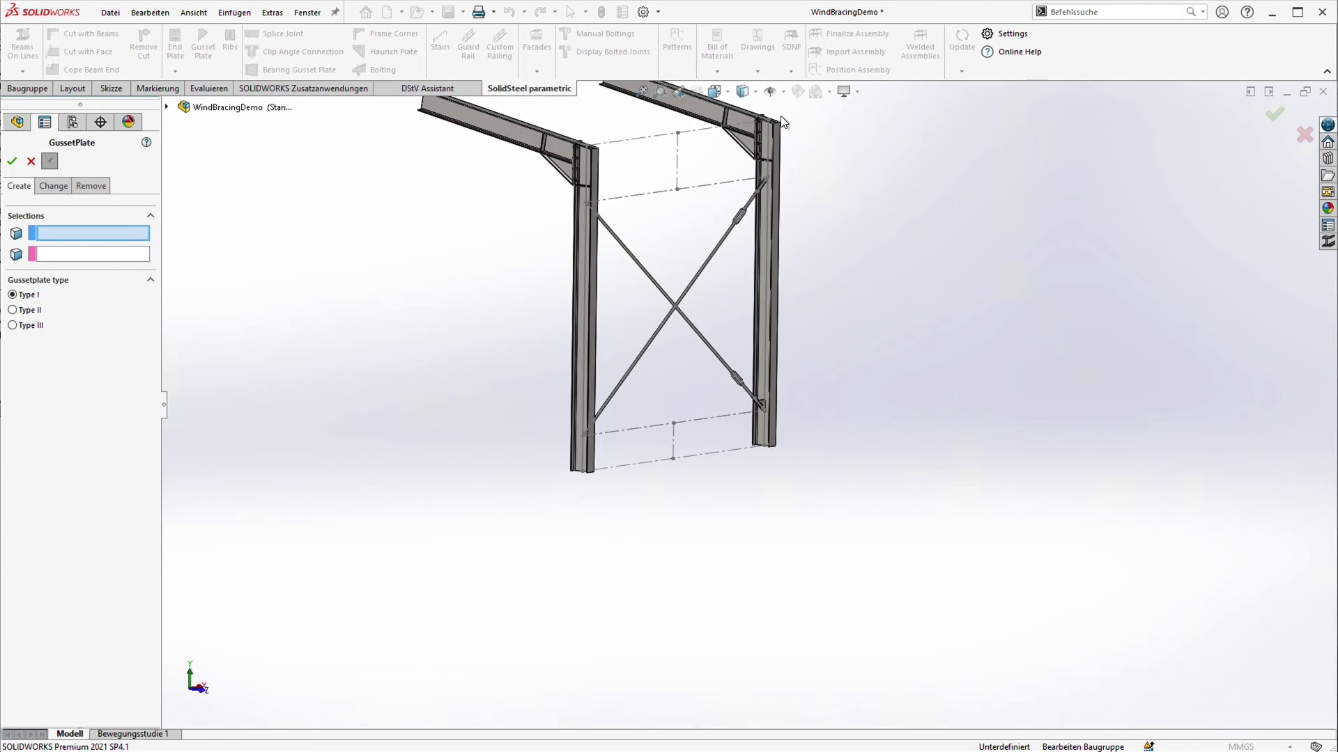
scroll(774, 190, up, 3)
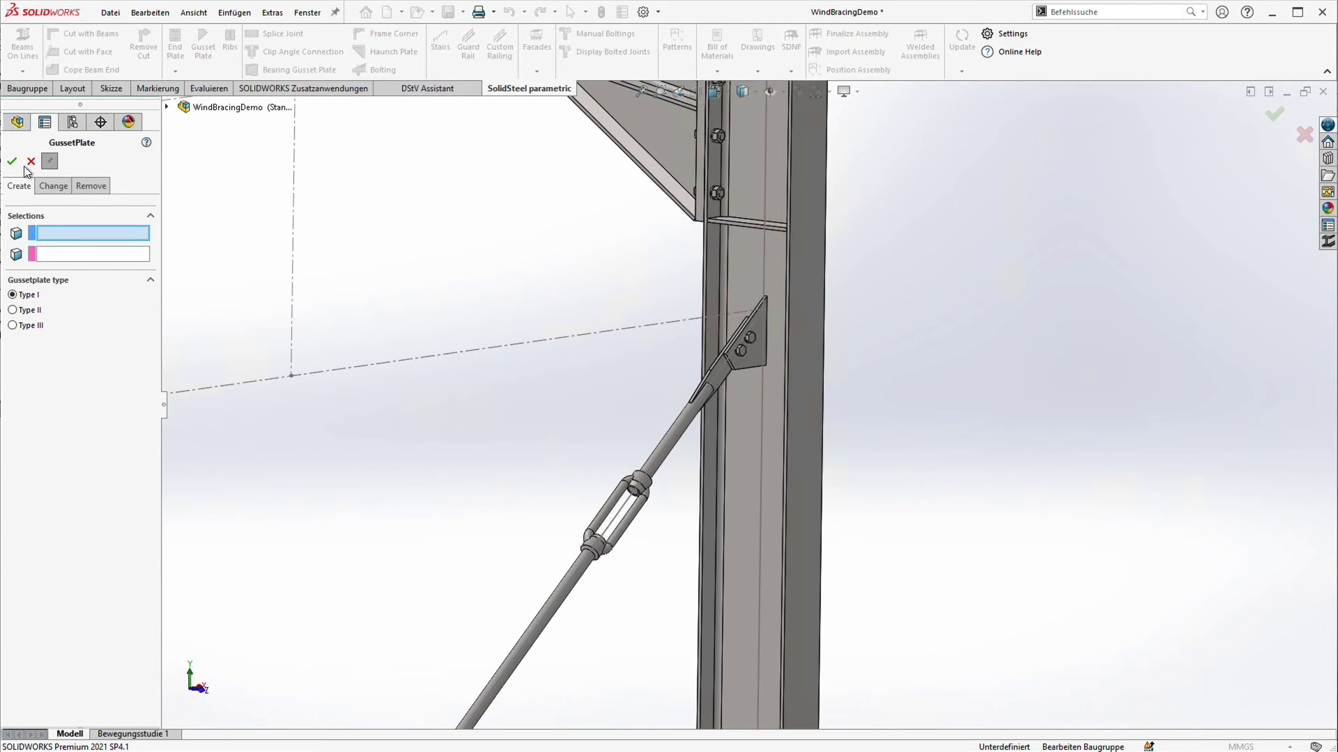
key(Escape)
scroll(461, 449, down, 5)
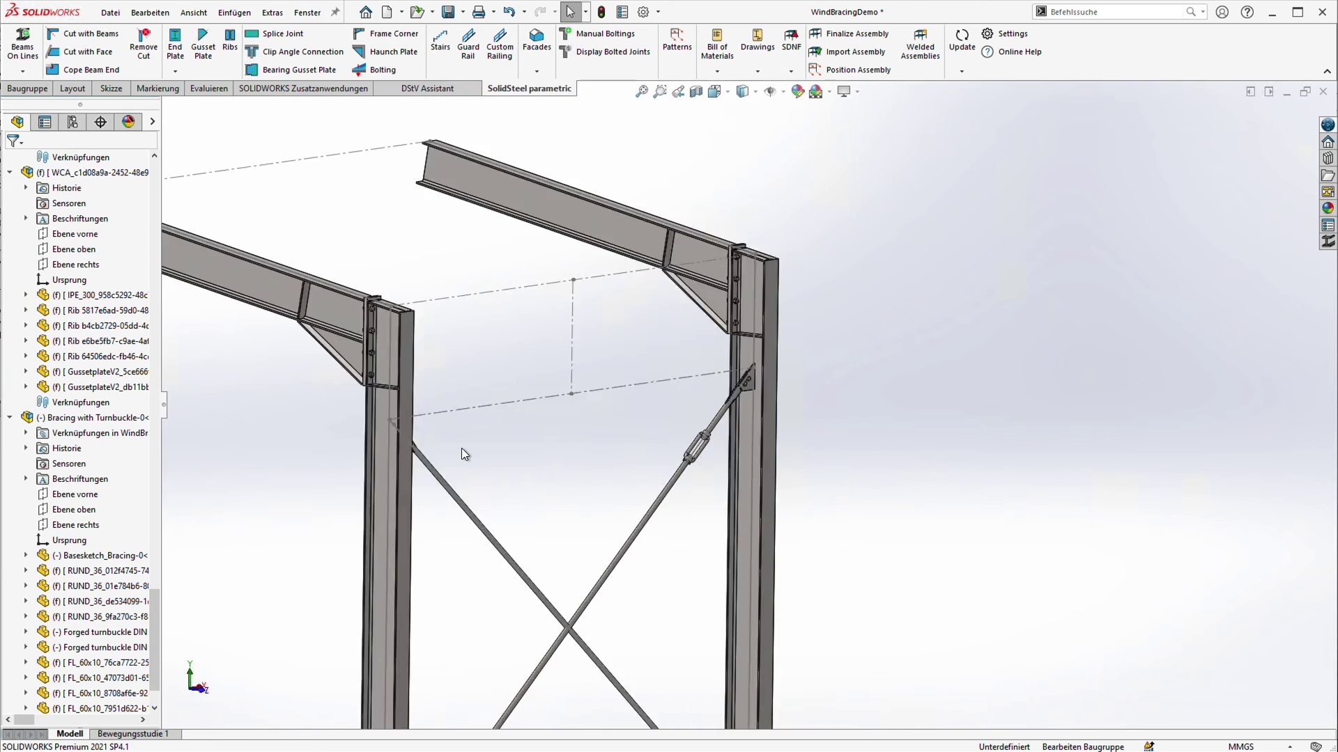
mouse_move(659, 479)
middle_down()
mouse_move(606, 460)
mouse_move(580, 418)
mouse_move(580, 466)
mouse_move(487, 470)
middle_up()
scroll(455, 634, down, 2)
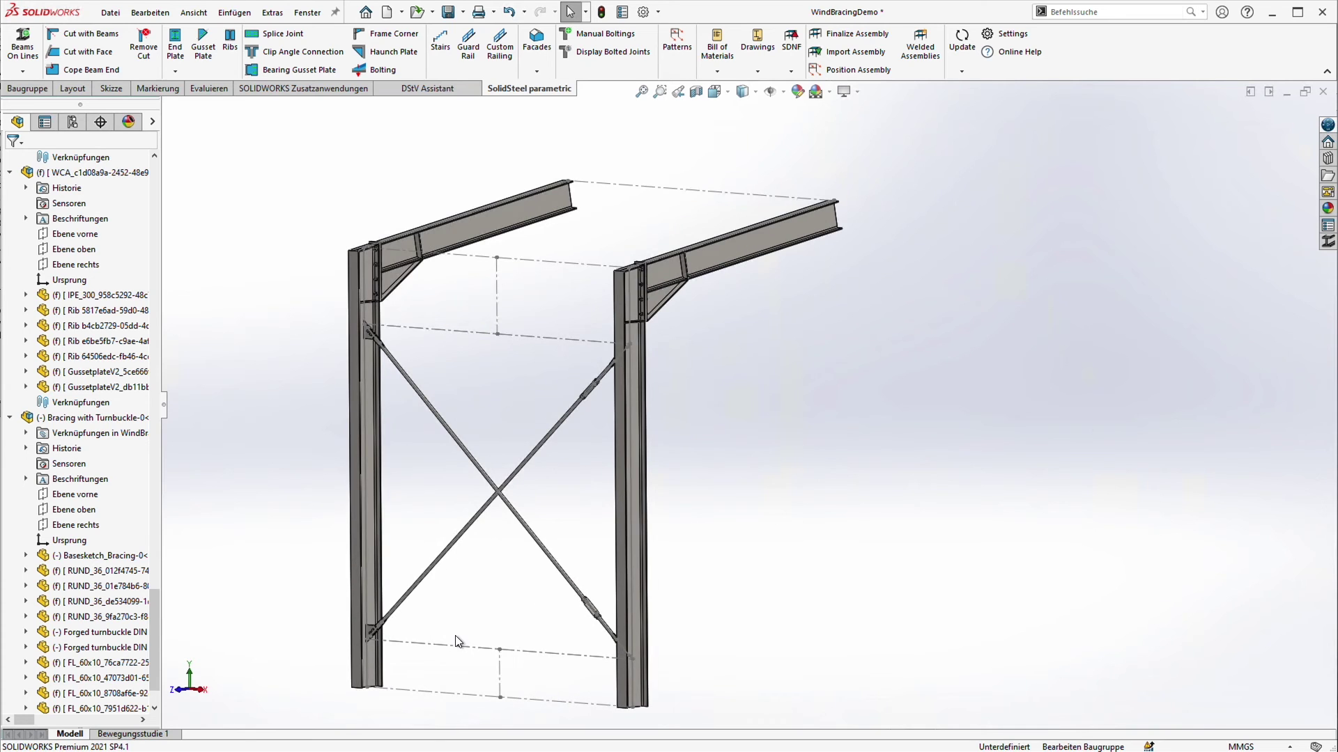
scroll(454, 635, down, 2)
scroll(456, 640, up, 1)
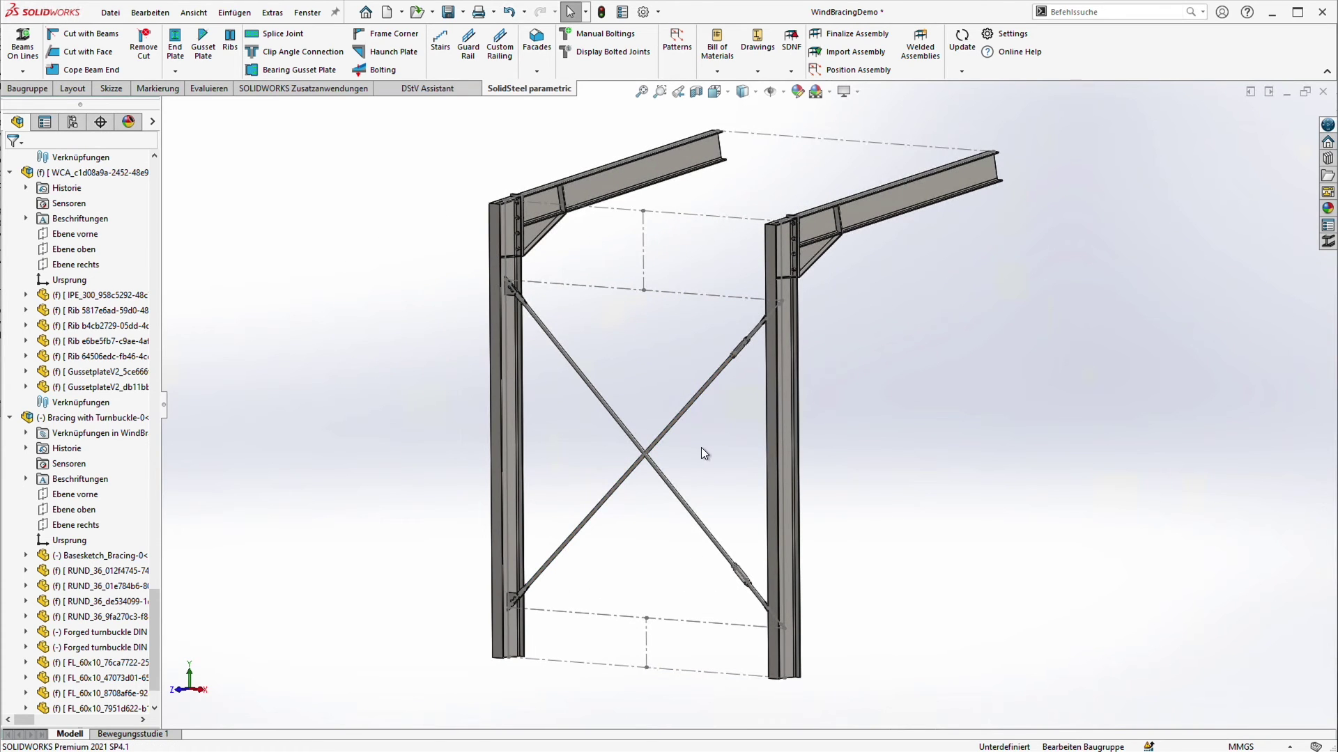
mouse_move(703, 448)
middle_down()
mouse_move(864, 426)
mouse_move(887, 460)
middle_up()
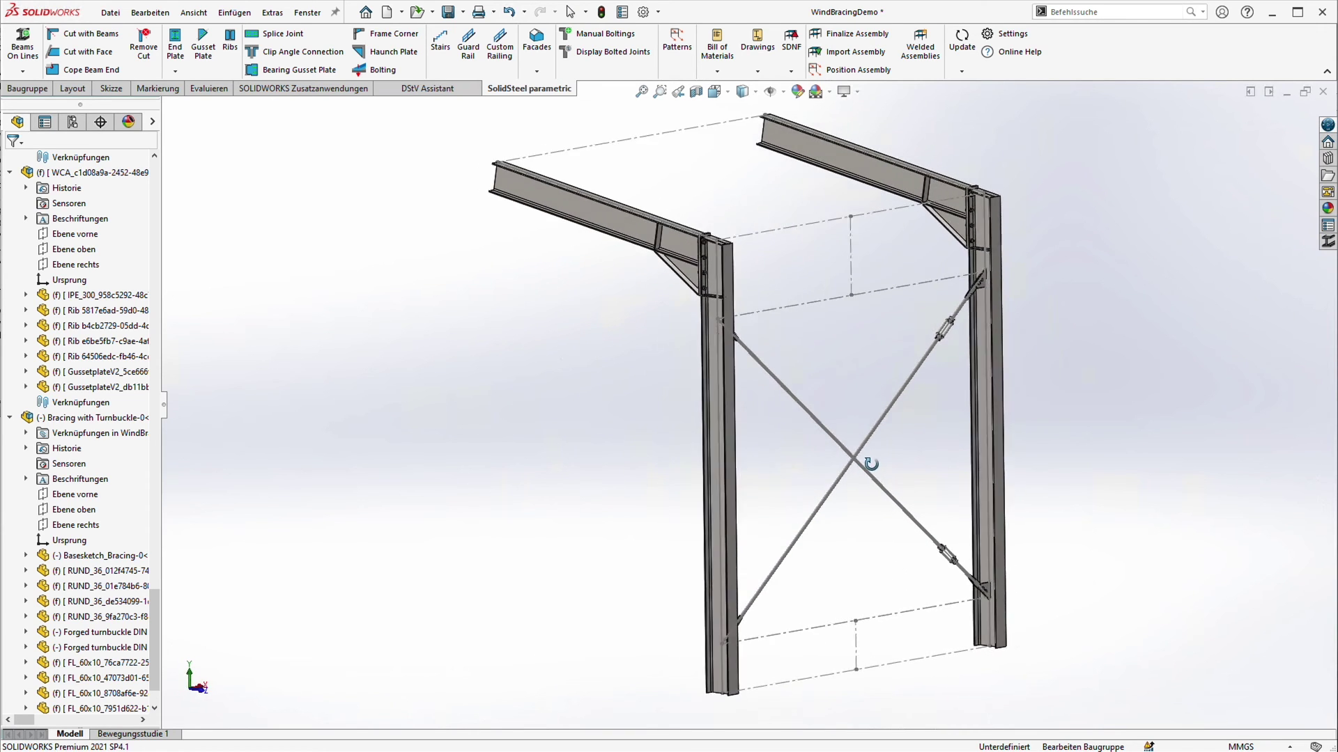
scroll(983, 280, up, 4)
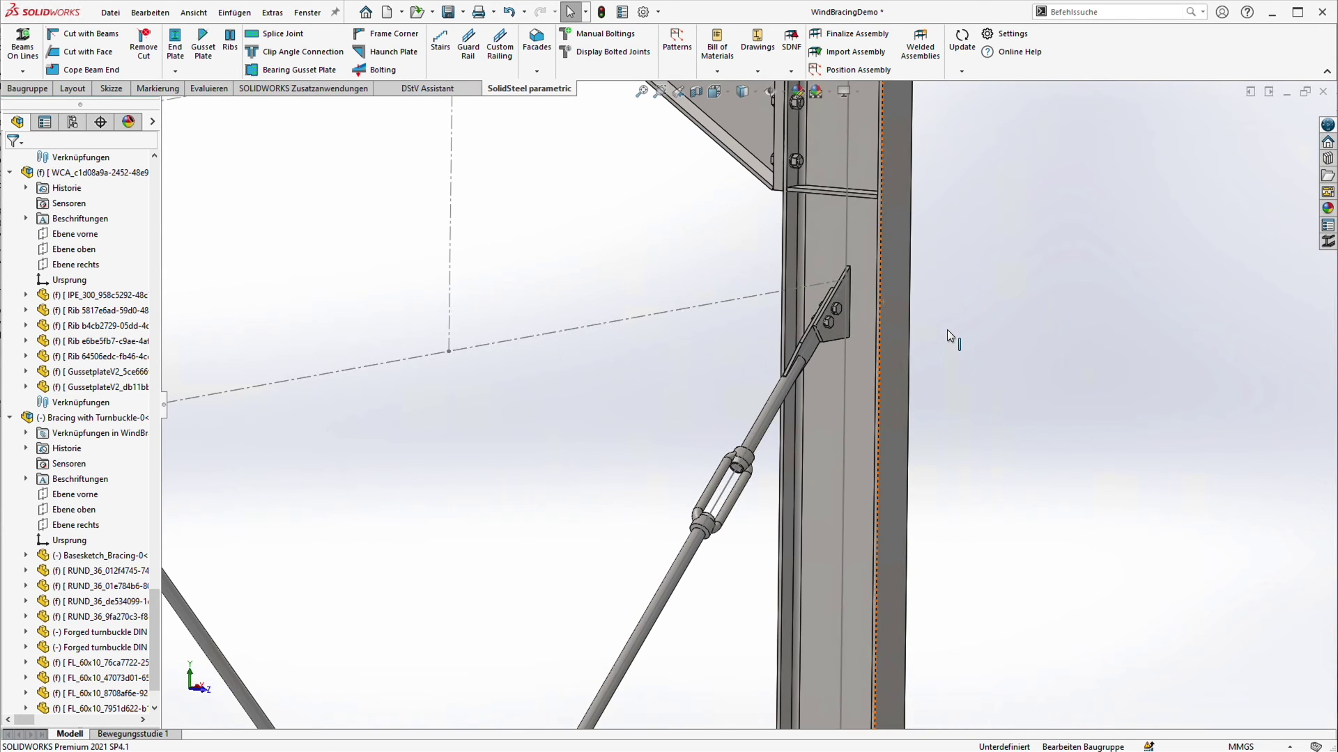